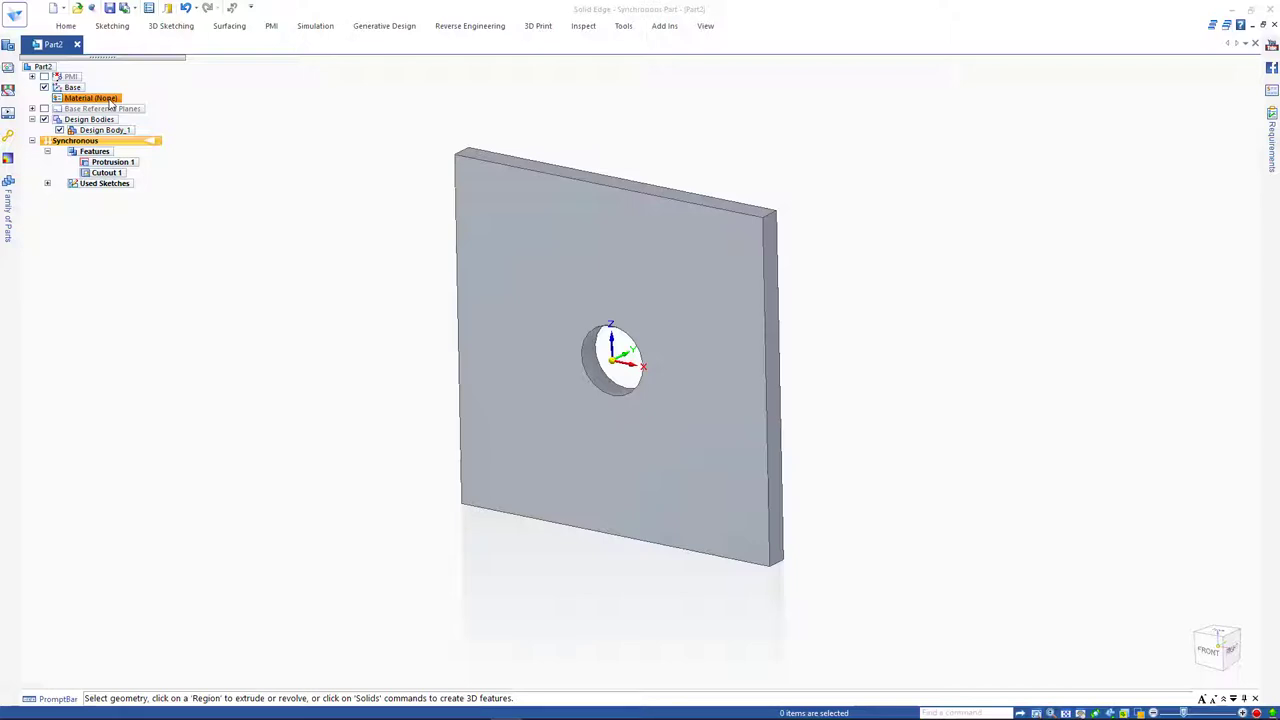
- Assign Aluminum, 1060 from the Material Table to the plate part
click(110, 102)
right_click(110, 102)
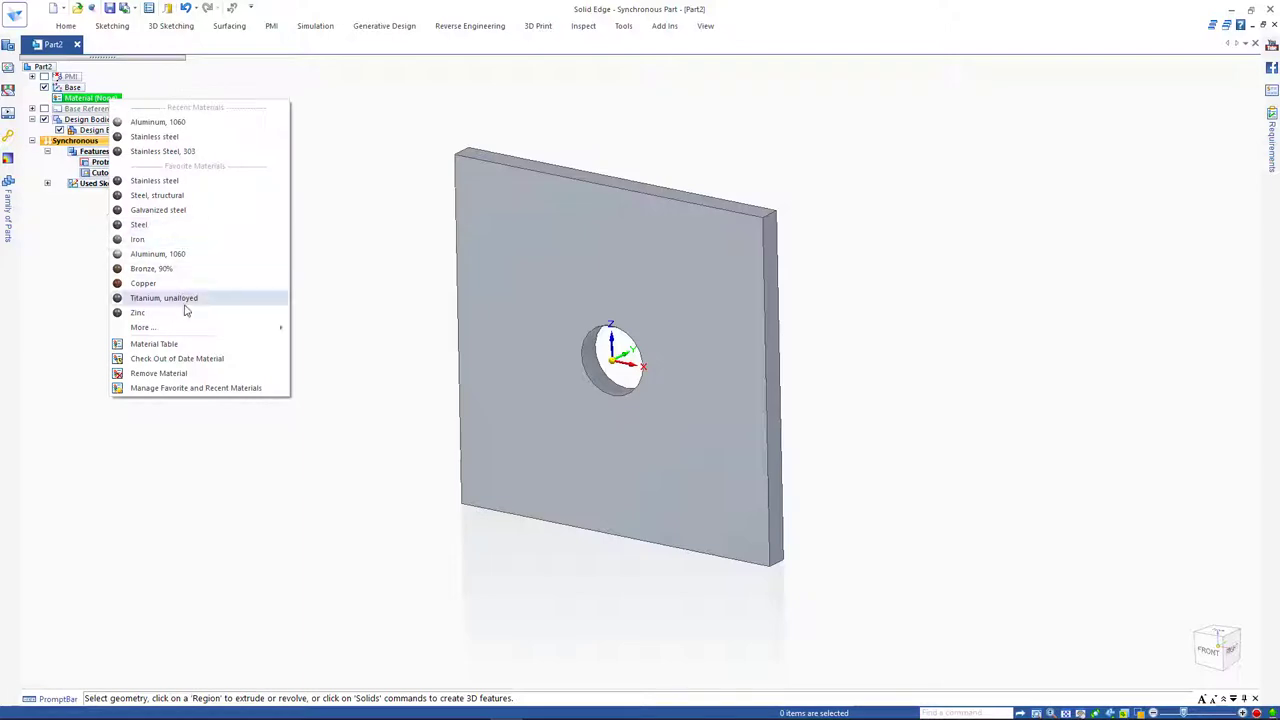
click(181, 360)
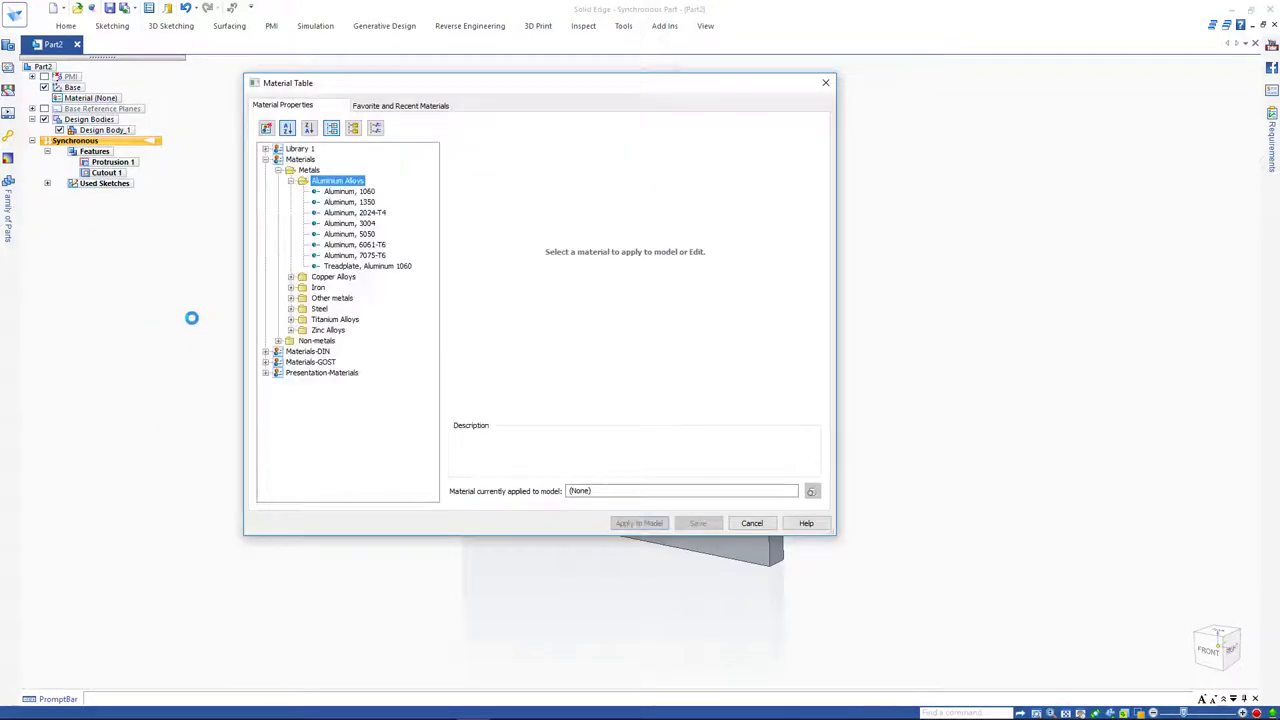
click(349, 191)
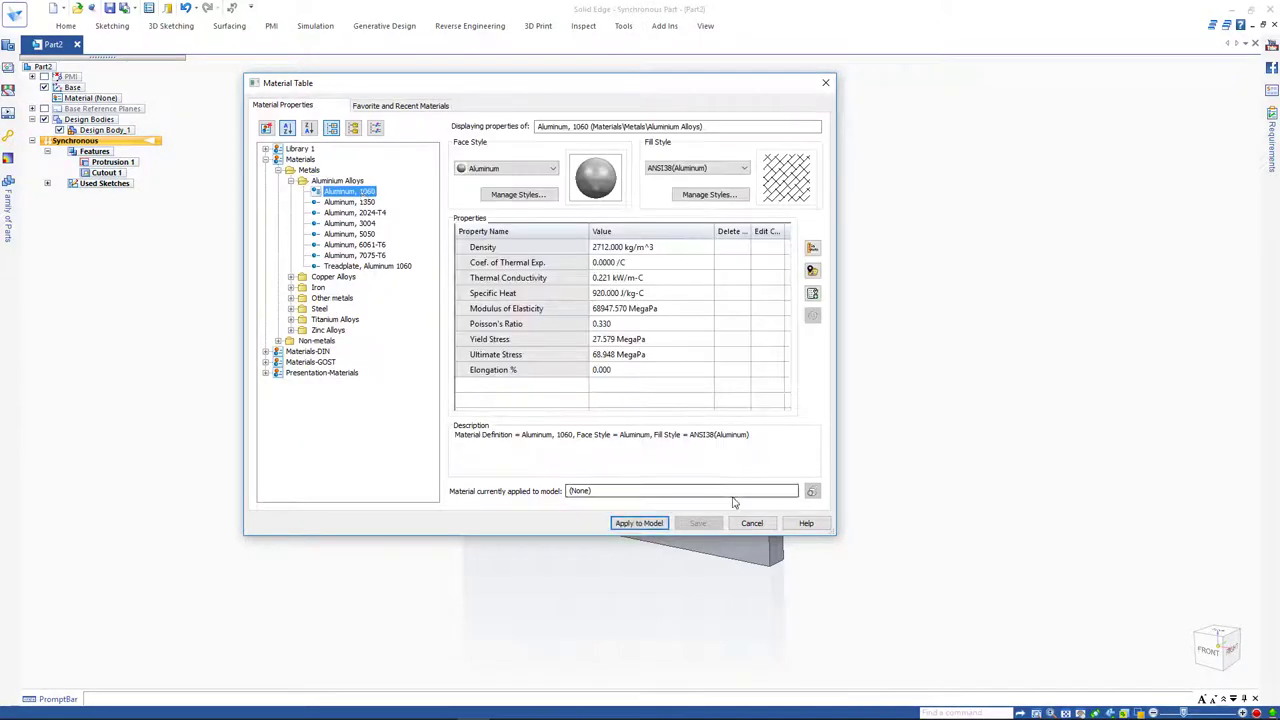
click(648, 523)
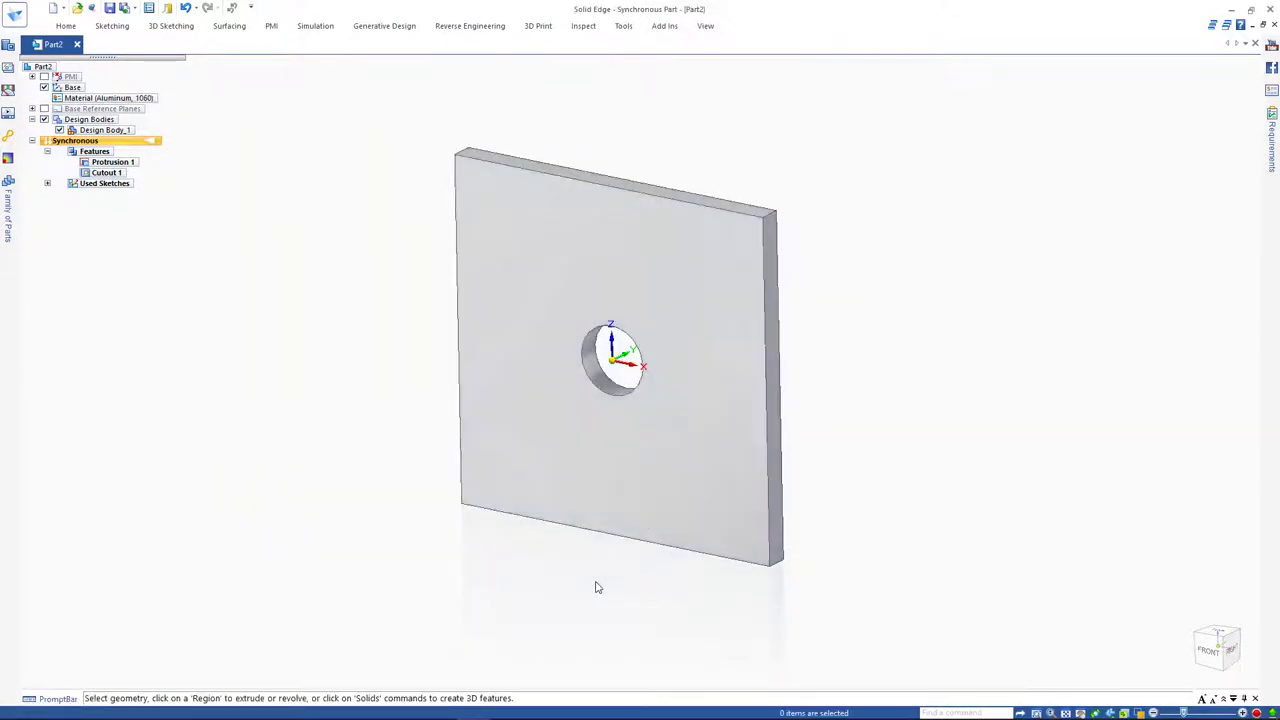
- Create Generative Study 1 from the Generative Design tab
click(380, 36)
click(10, 140)
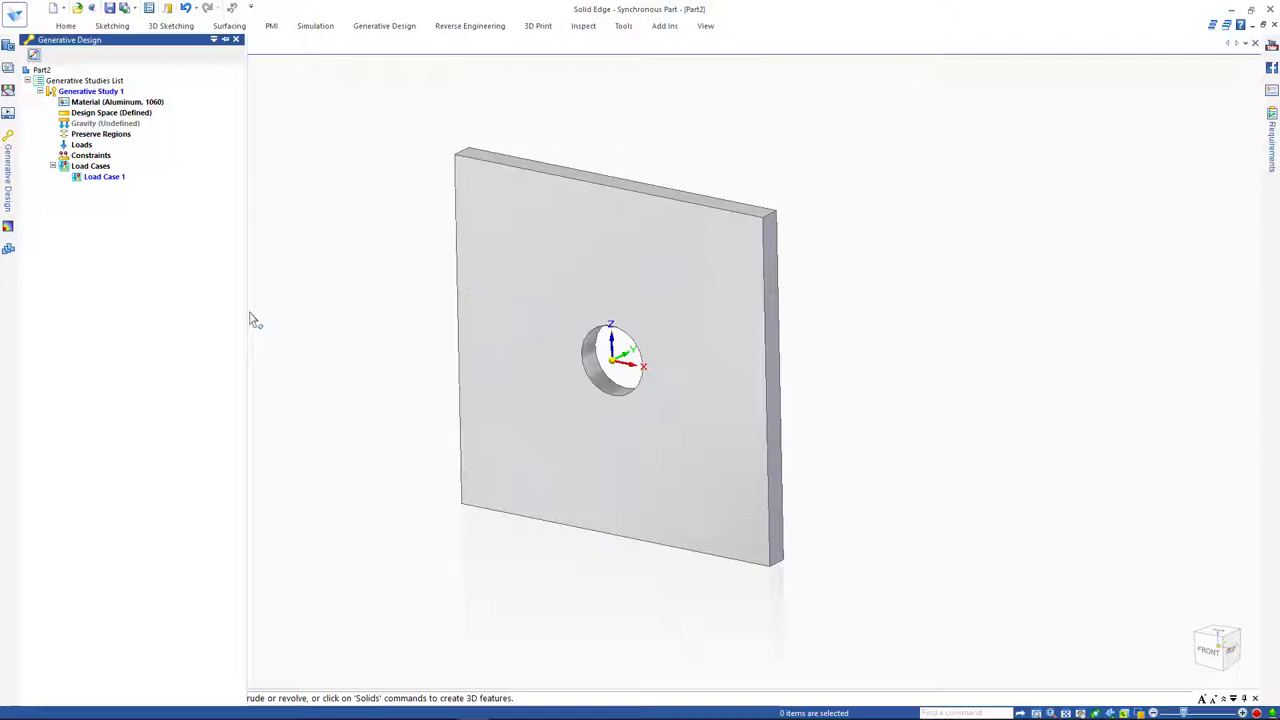
- Add preserve region Region 1, a 6.00 mm ring around the plate's central hole face
click(225, 39)
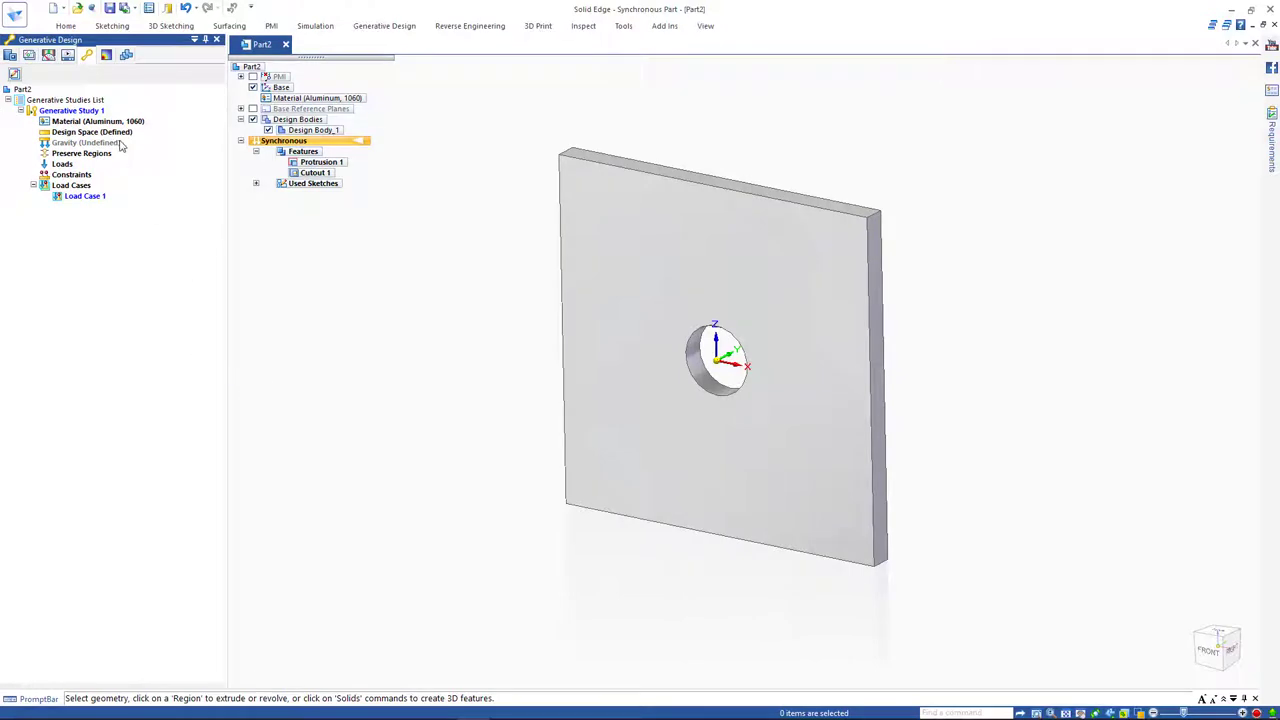
click(113, 134)
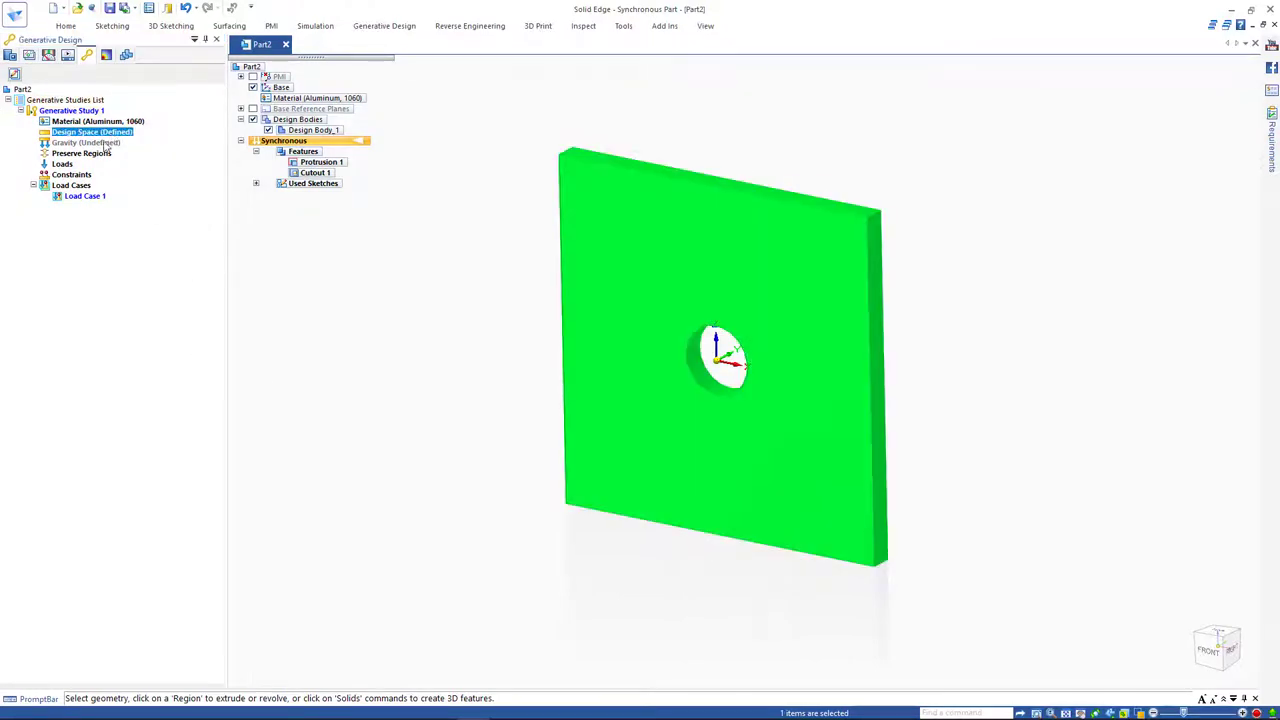
click(97, 156)
right_click(97, 156)
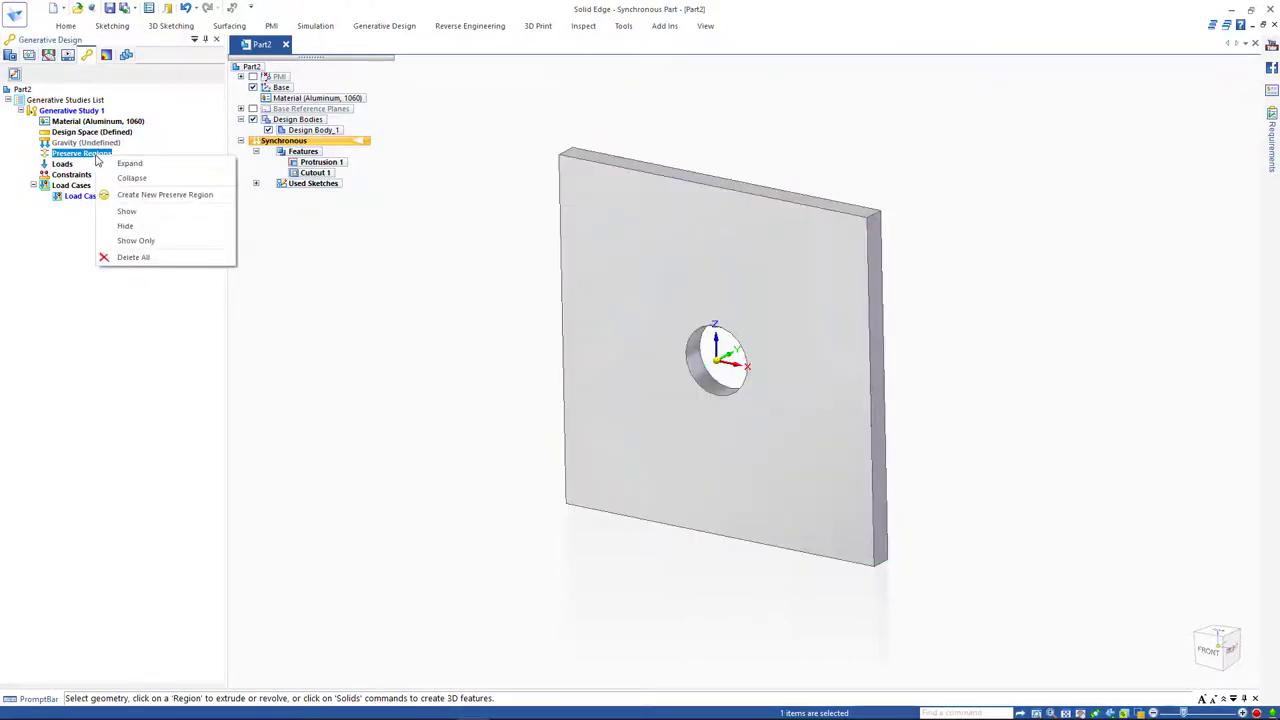
click(143, 196)
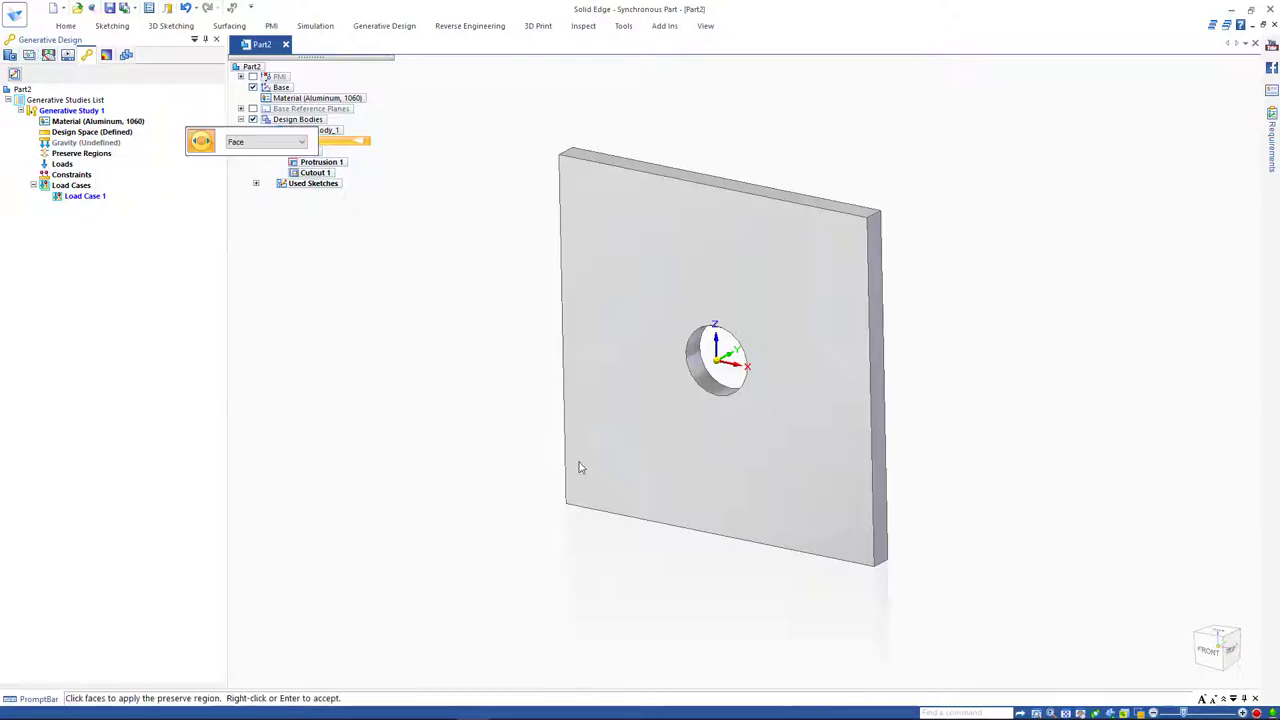
click(723, 399)
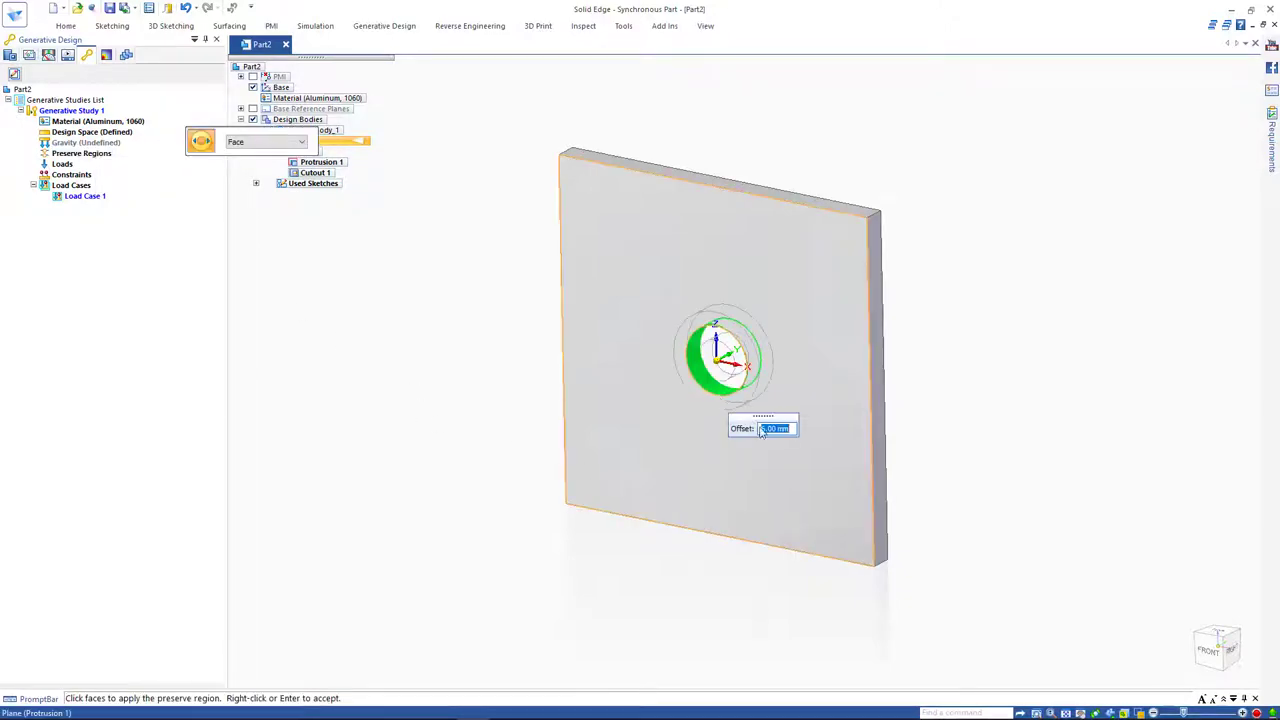
right_click(715, 403)
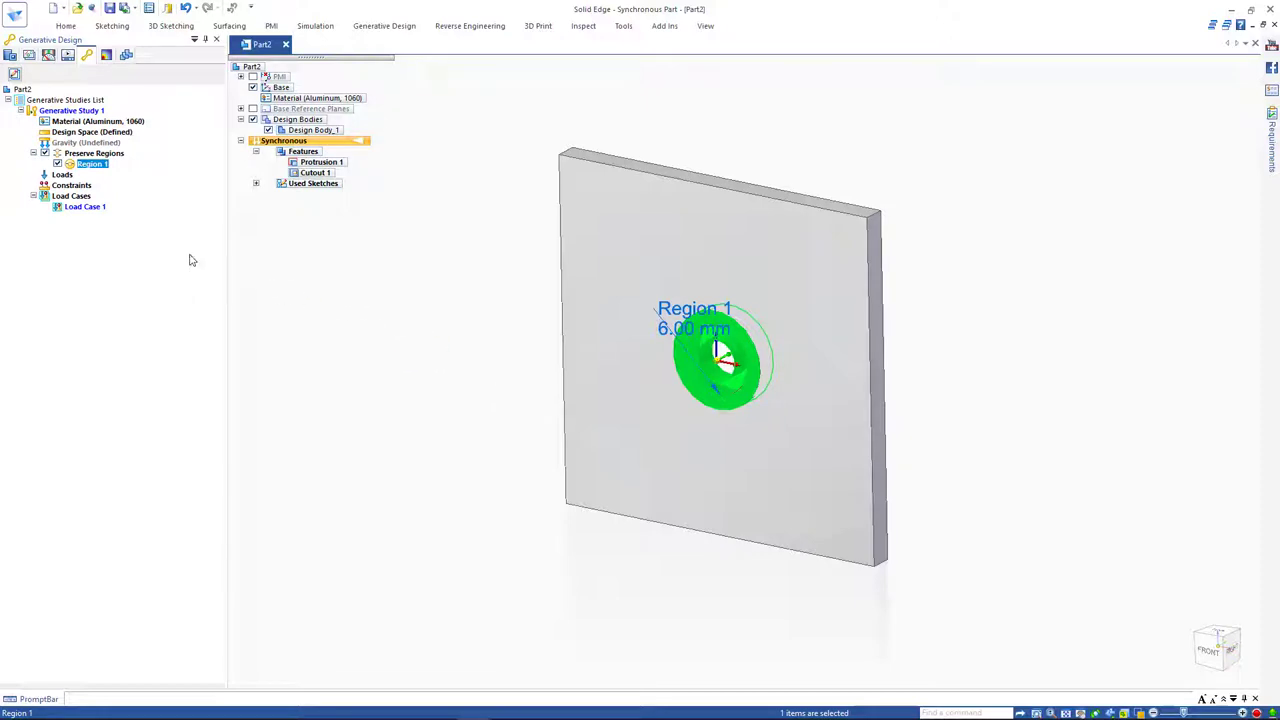
- Apply a 1.000 N force on the plate's right edge face with a 1 mm offset
click(63, 176)
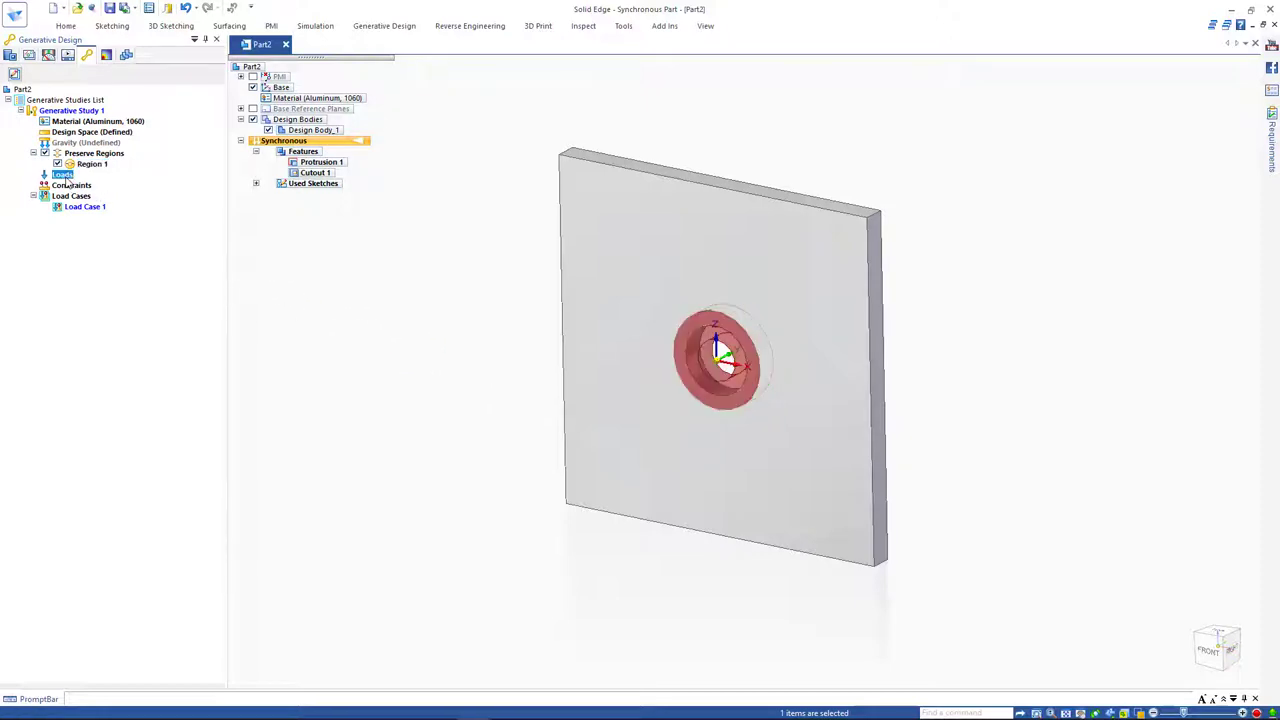
right_click(66, 180)
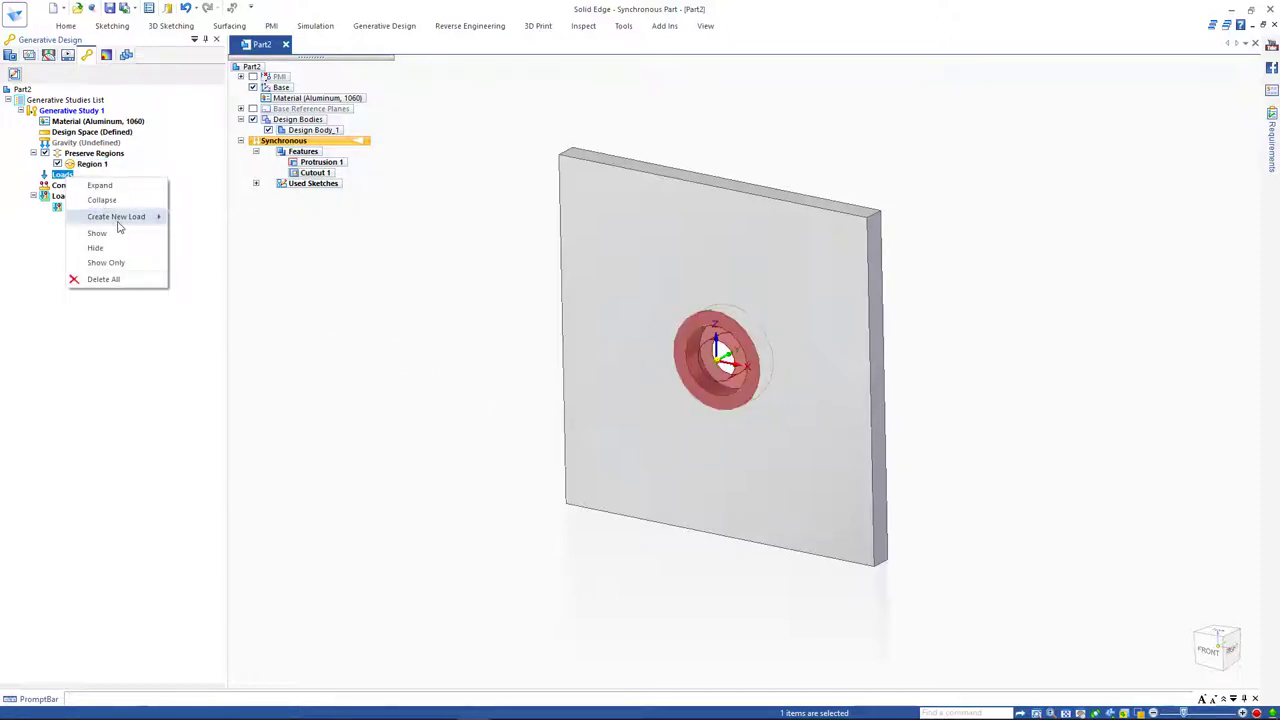
mouse_move(130, 216)
click(200, 218)
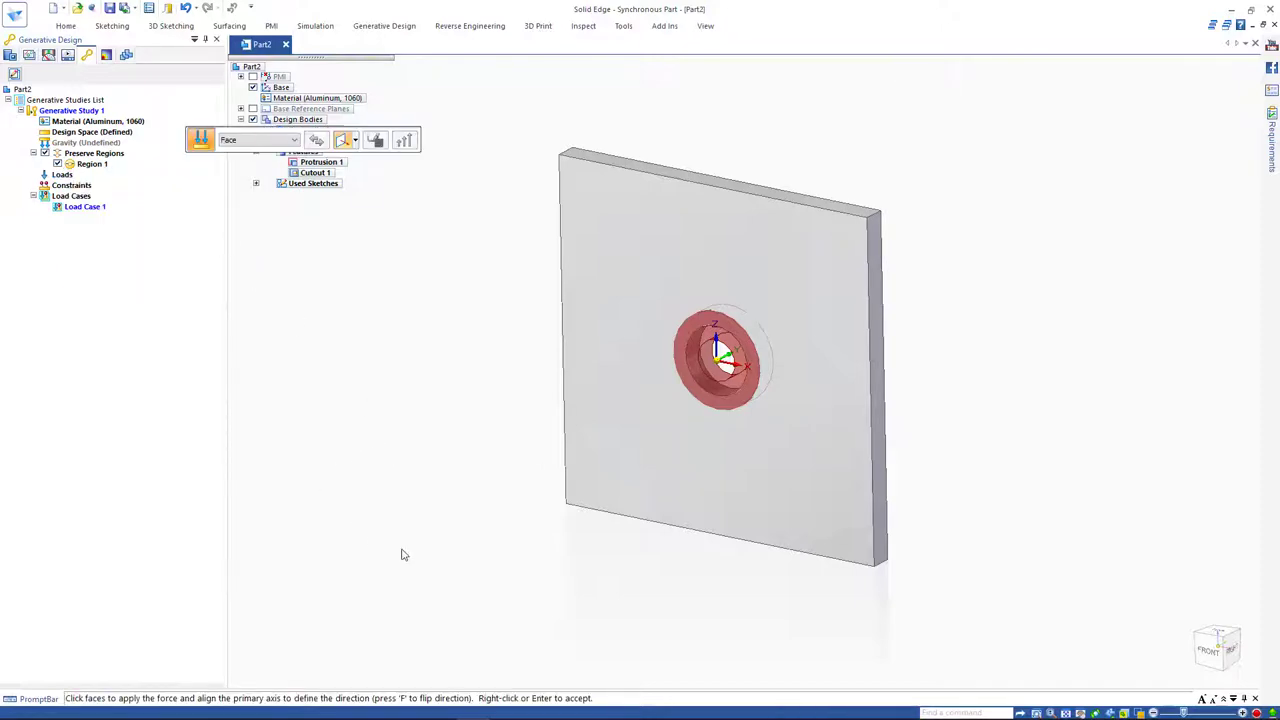
click(883, 452)
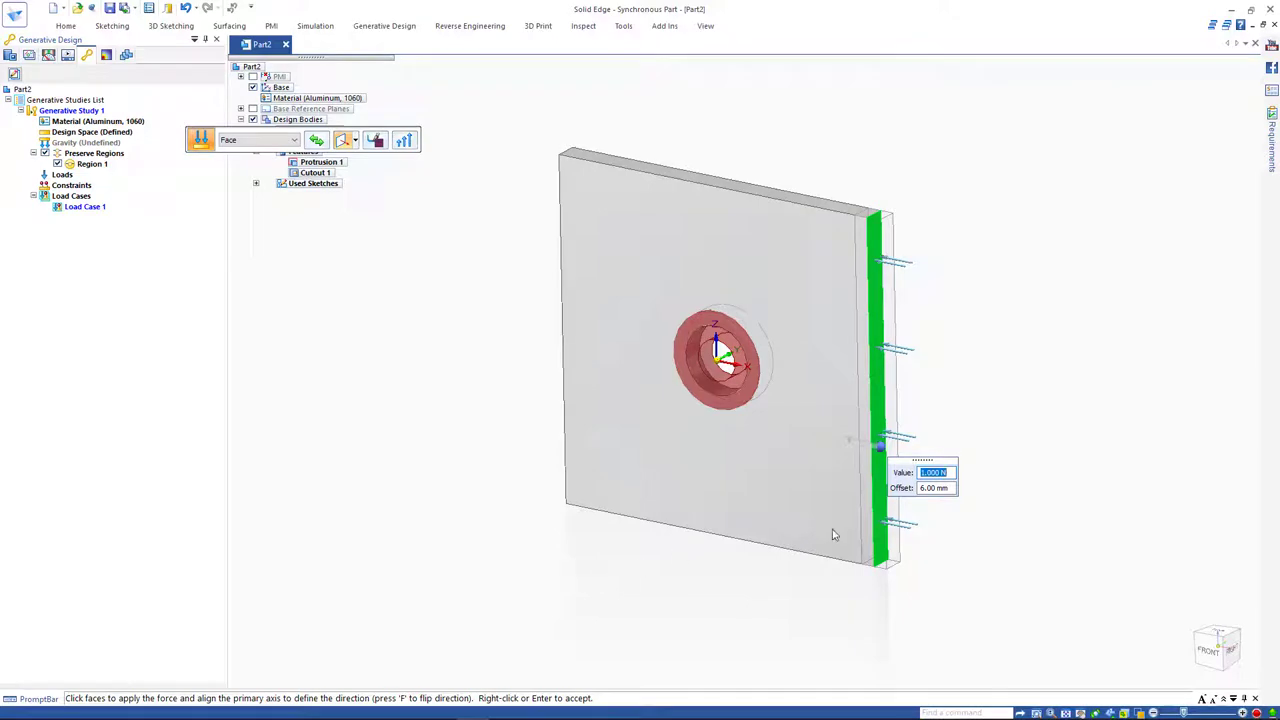
click(922, 489)
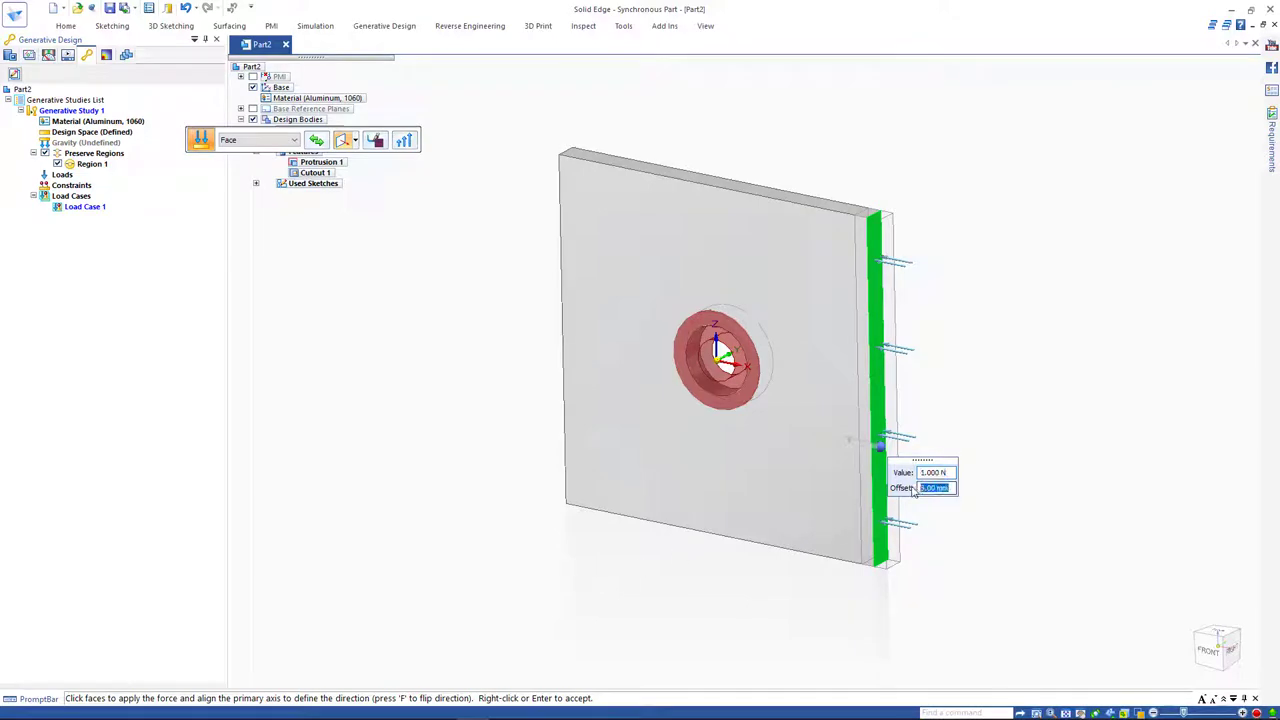
text(1)
key(Return)
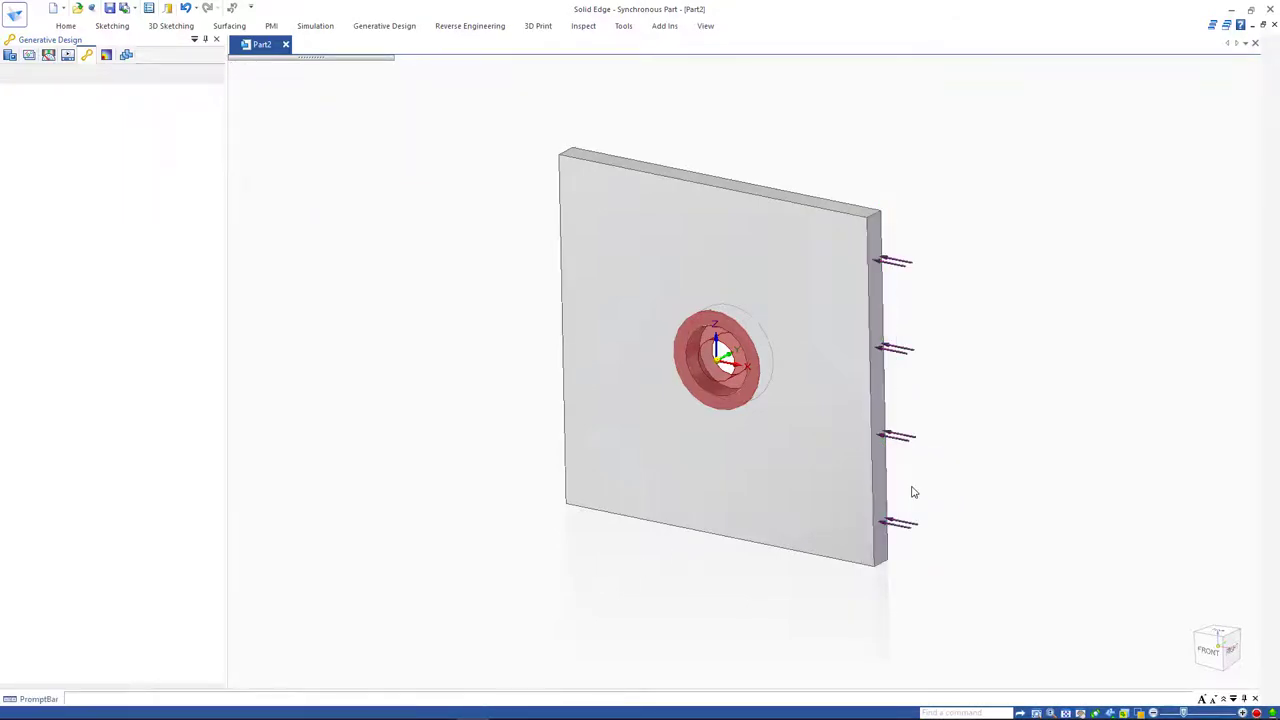
- Add a Fixed constraint with 1 mm offset on the plate's bottom face
click(1050, 574)
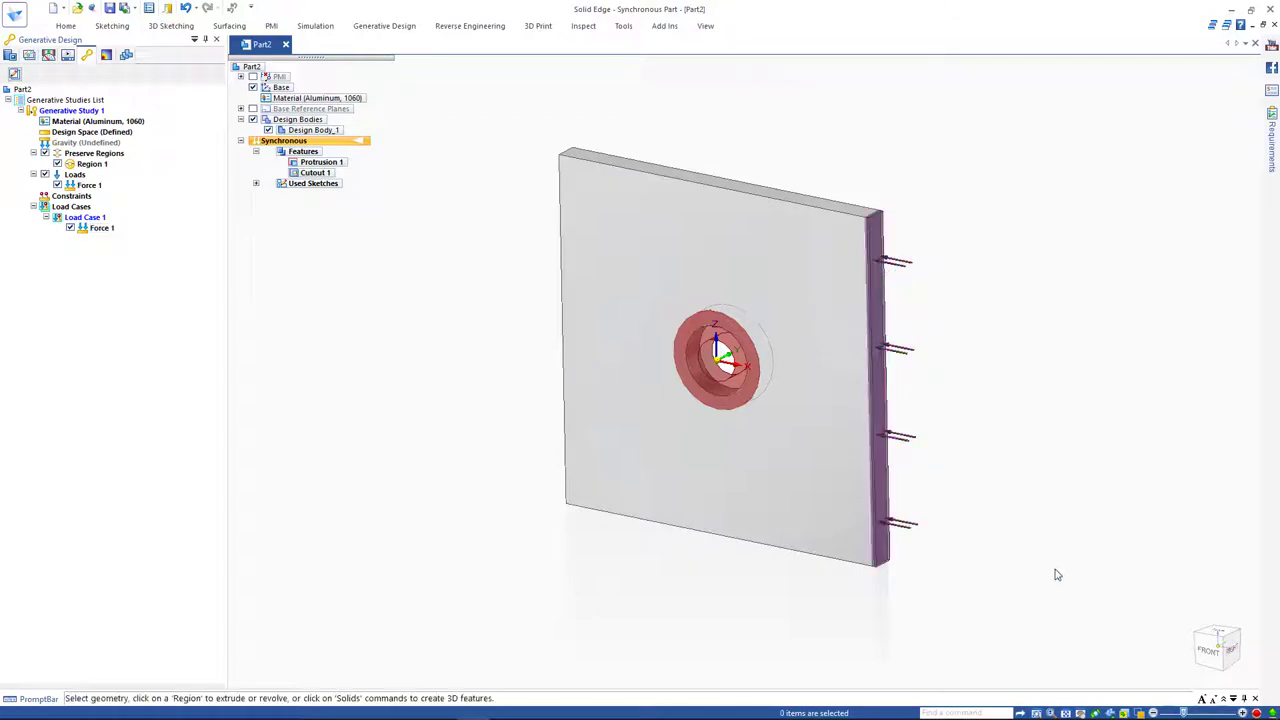
right_click(72, 197)
mouse_move(165, 235)
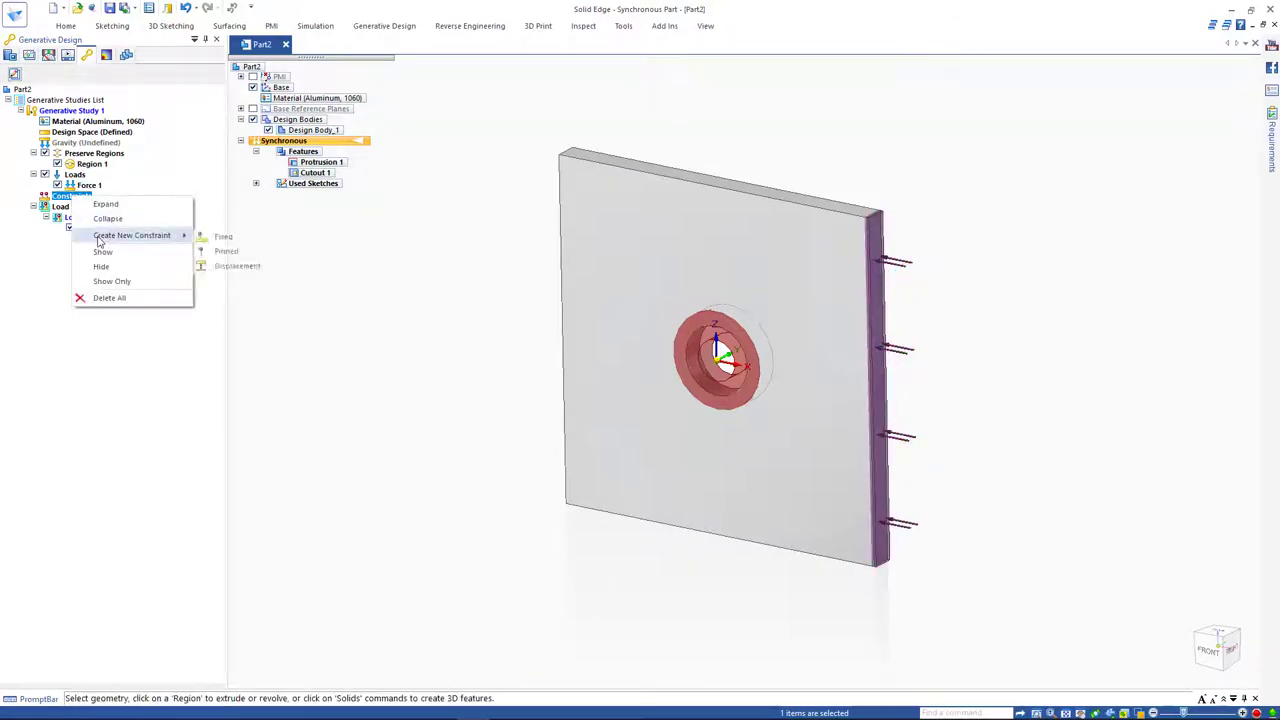
click(222, 237)
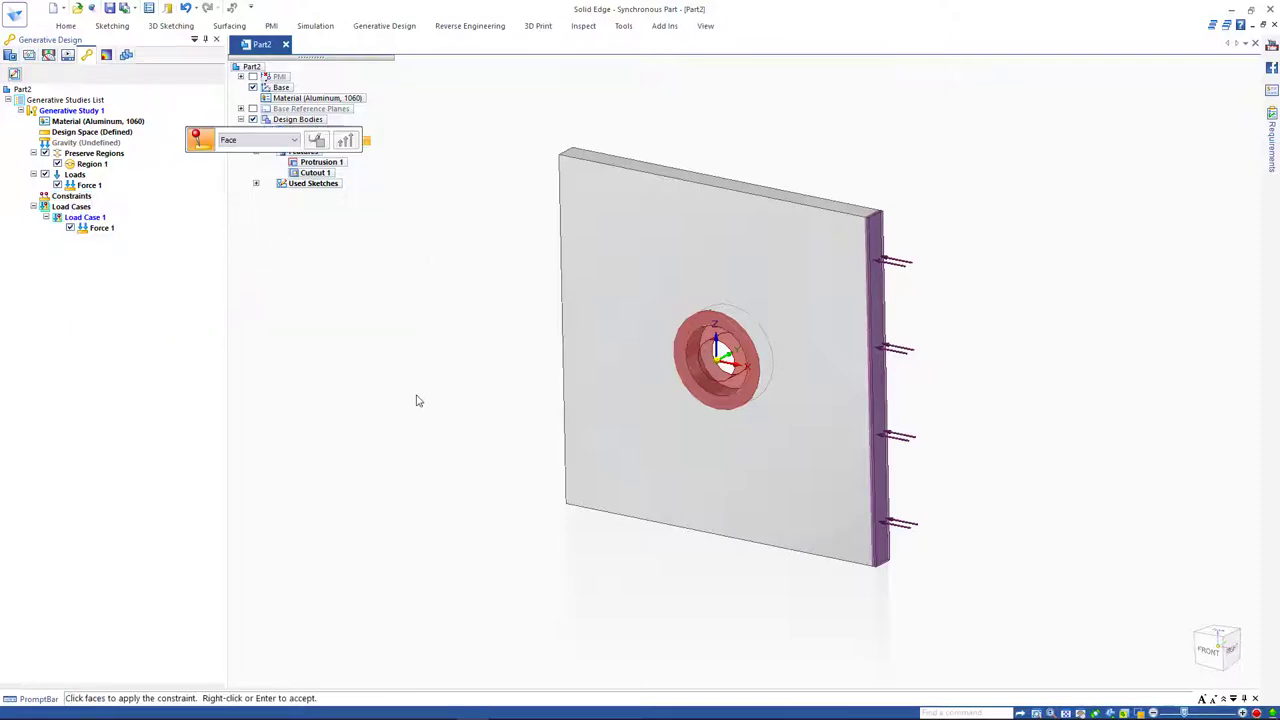
key(ctrl+f)
middle_drag(575, 553, 600, 527)
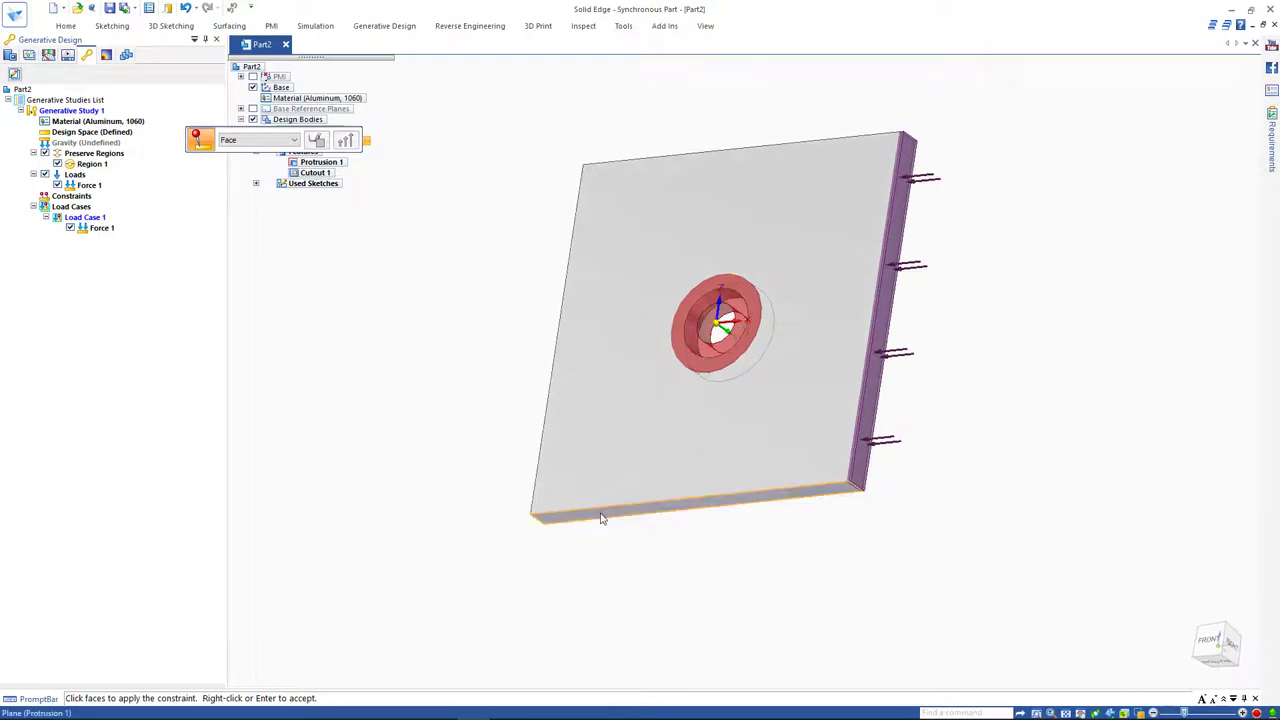
click(601, 525)
middle_drag(663, 574, 676, 587)
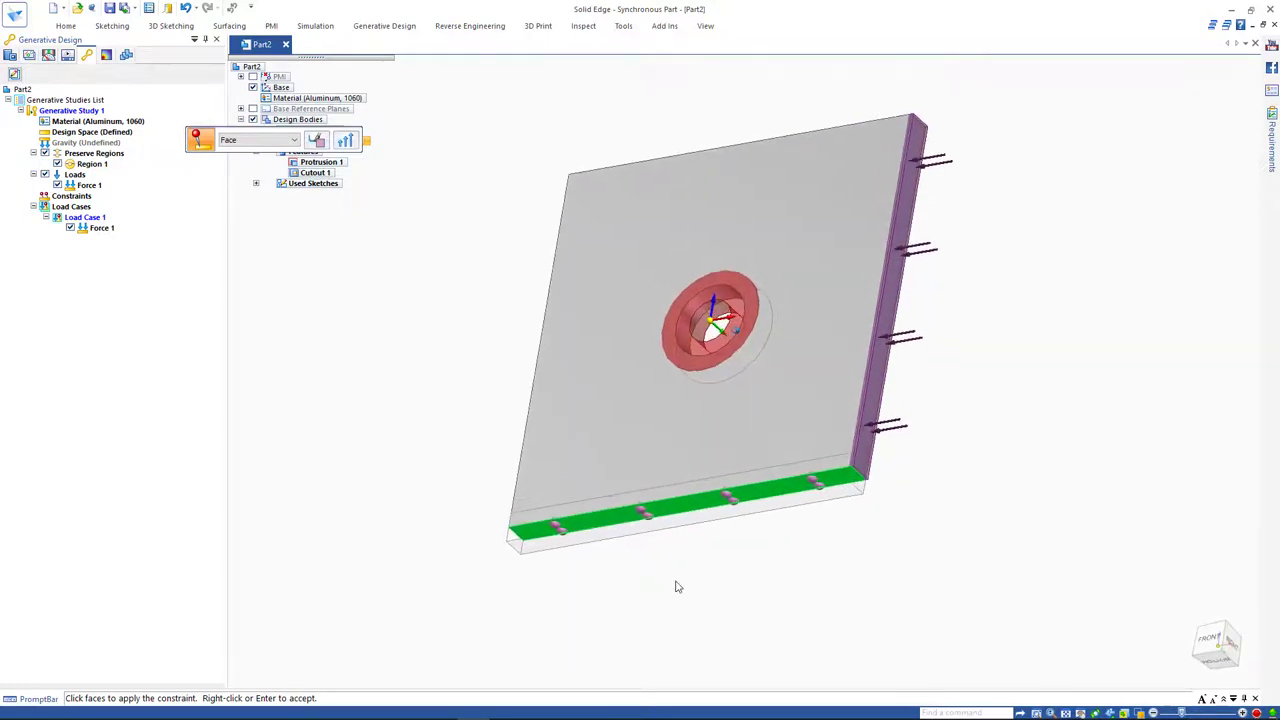
text(1)
key(Return)
- Restore the angled 3D view, clear the selection, and return to the Generative Design tools
key(ctrl+f)
key(ctrl+i)
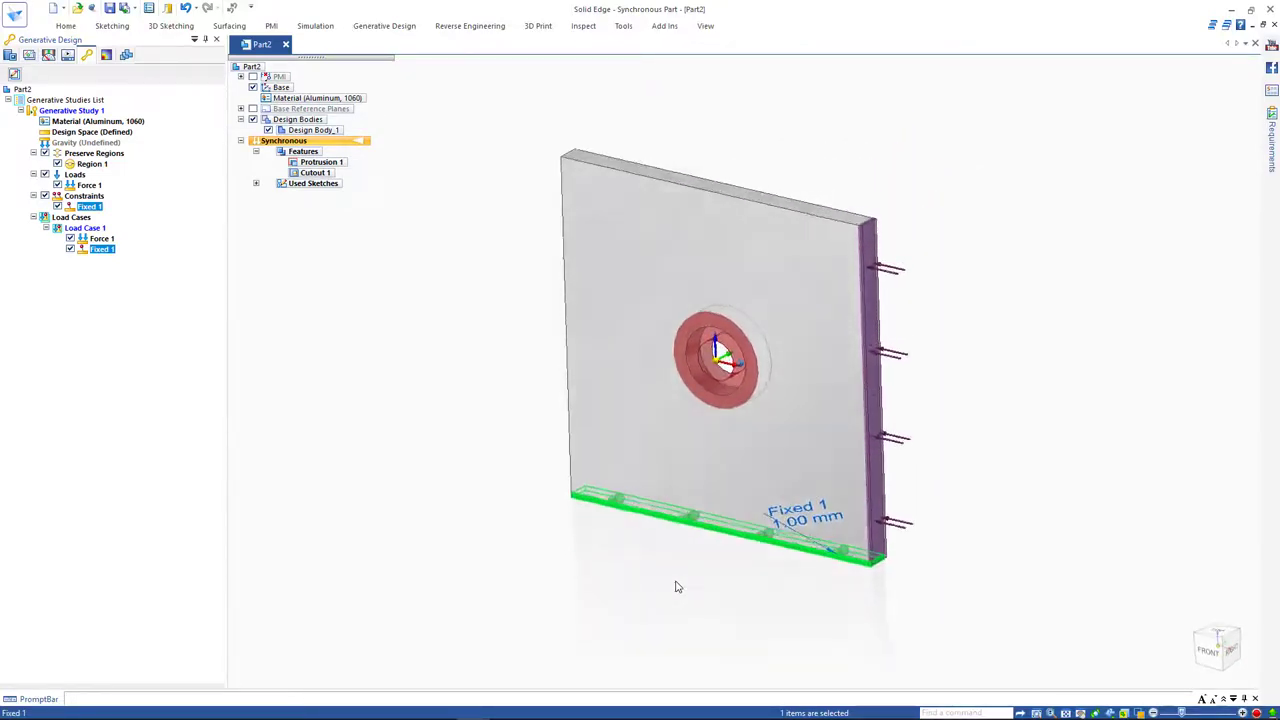
click(466, 500)
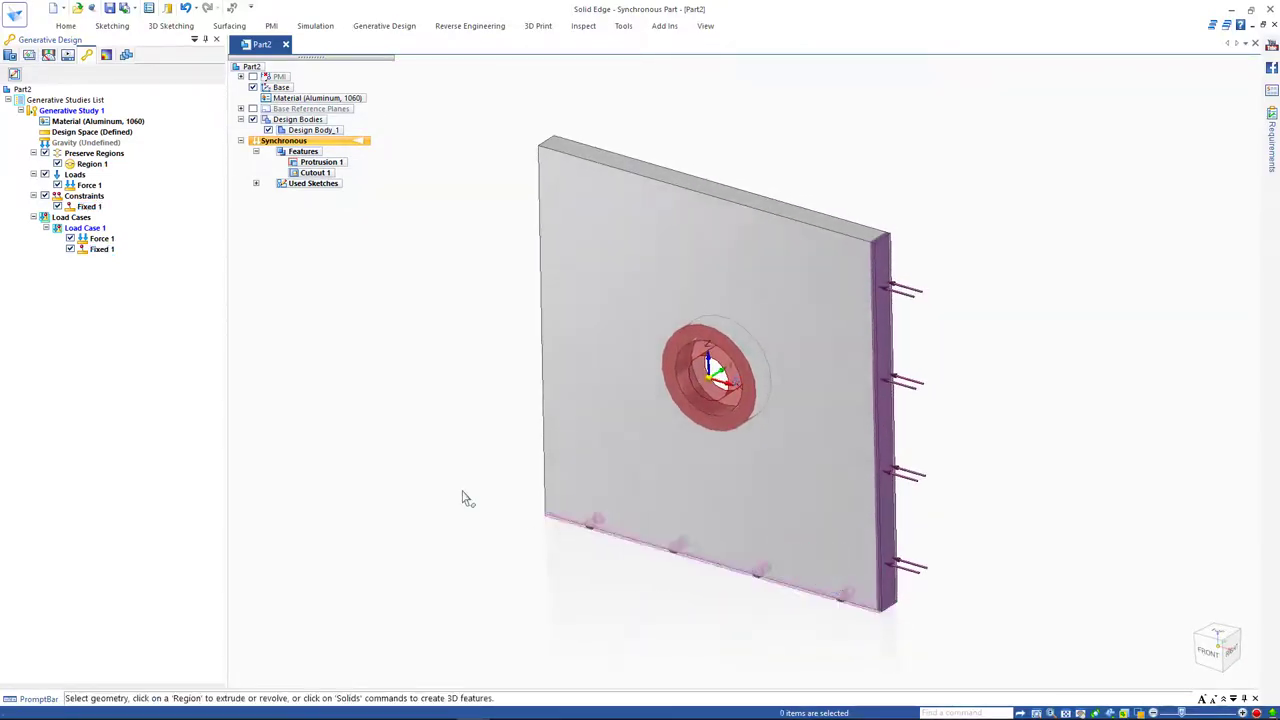
click(390, 30)
- Generate the plate study with mass reduction at 51% (target mass 0.289 kg)
click(710, 55)
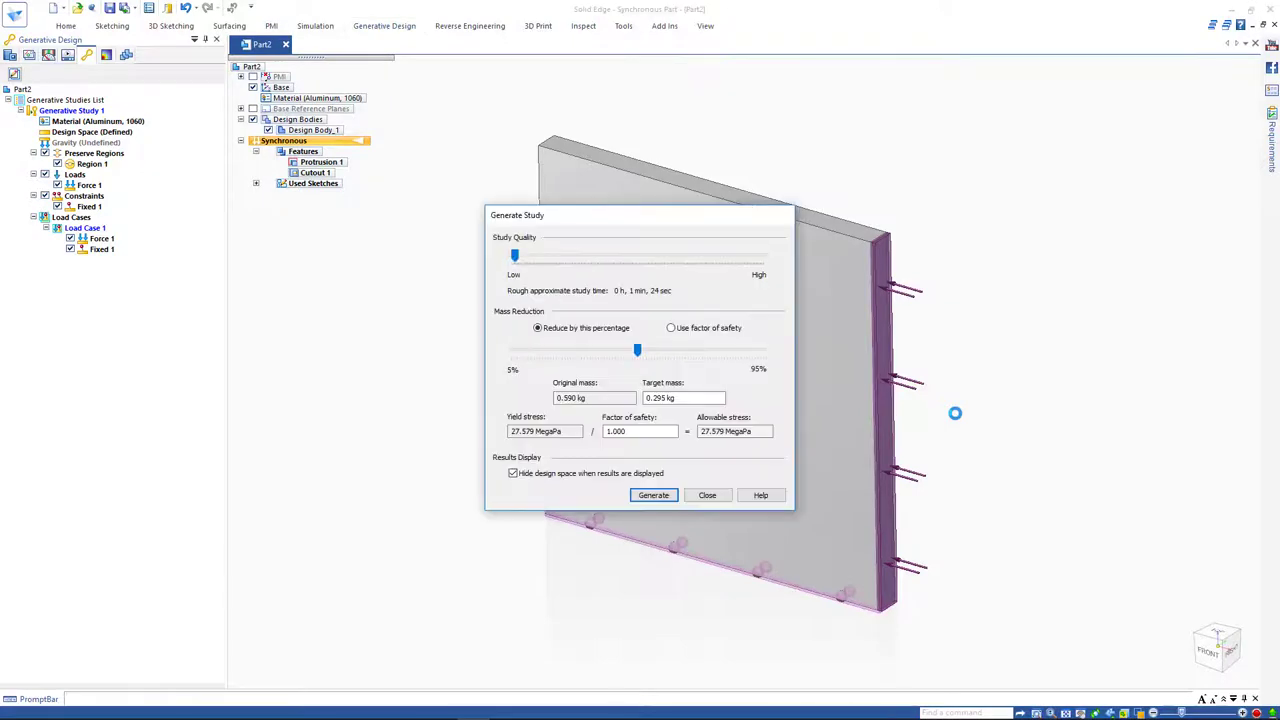
drag(638, 357, 641, 357)
click(654, 495)
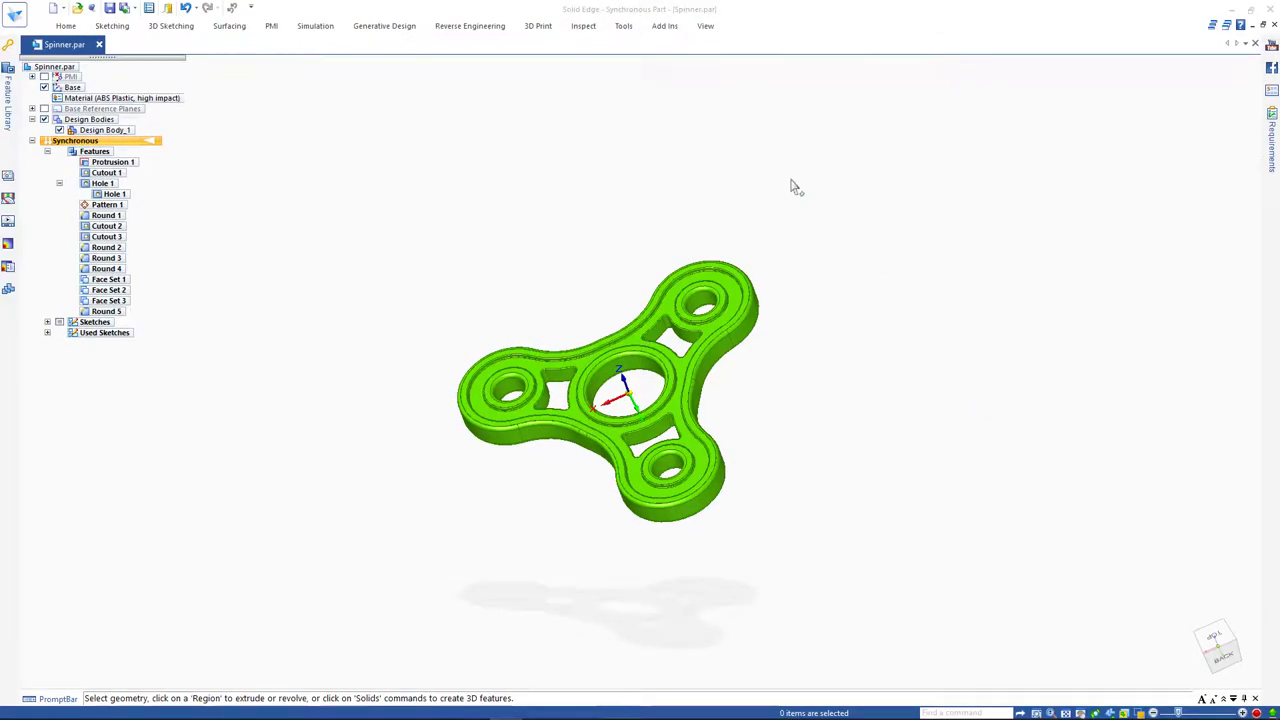
- Switch to the 3D Print tab for the green spinner part
click(543, 28)
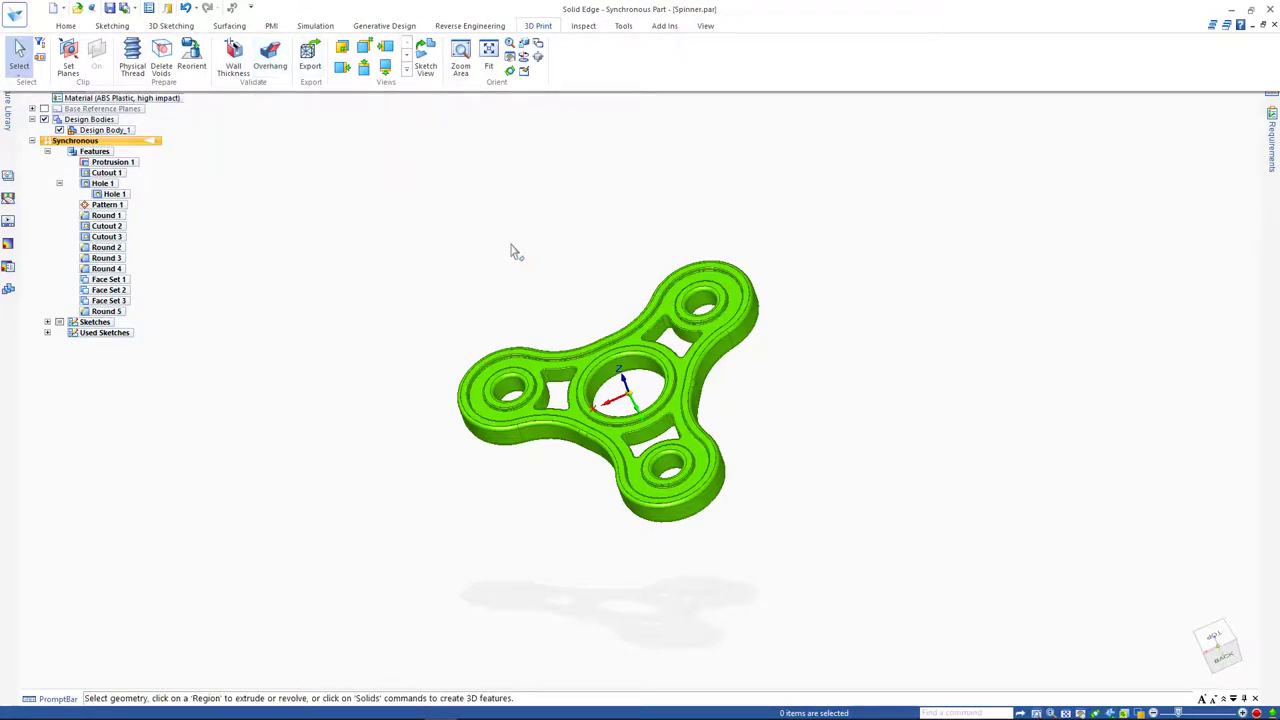
- Run a 45° overhang analysis on the spinner, inspect the red areas, then close it
click(277, 69)
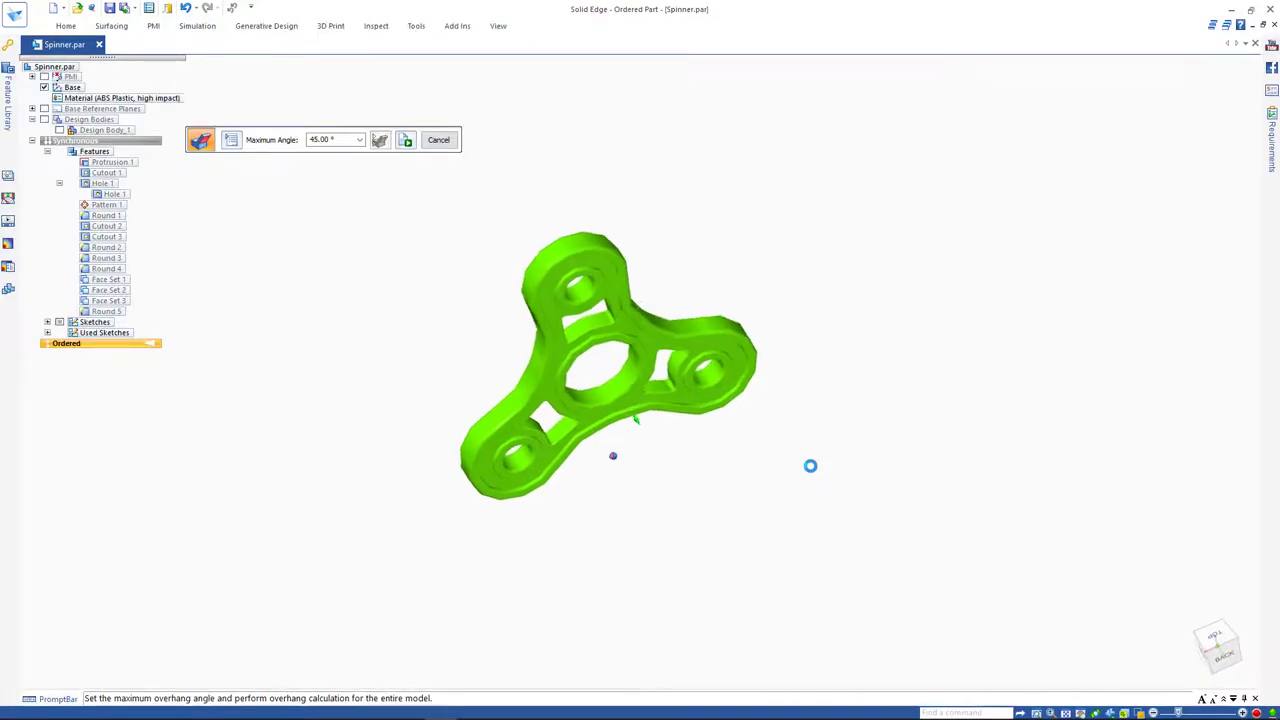
click(405, 141)
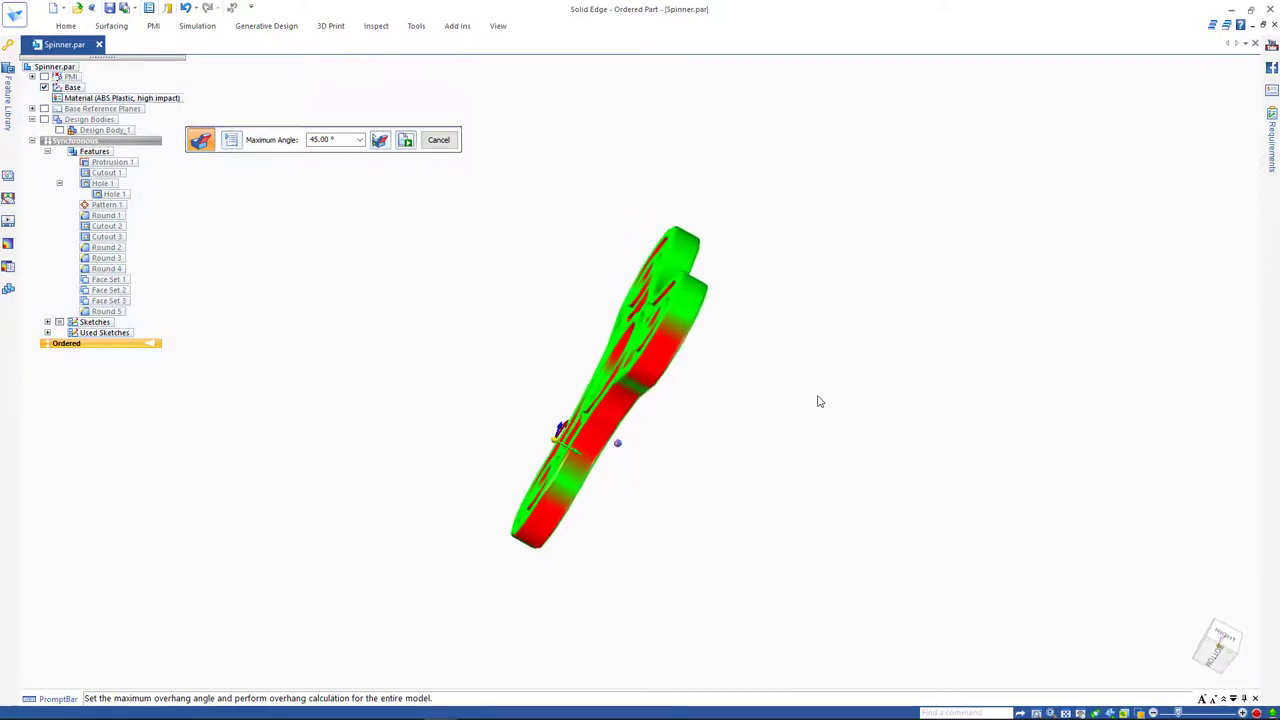
key(ctrl+r)
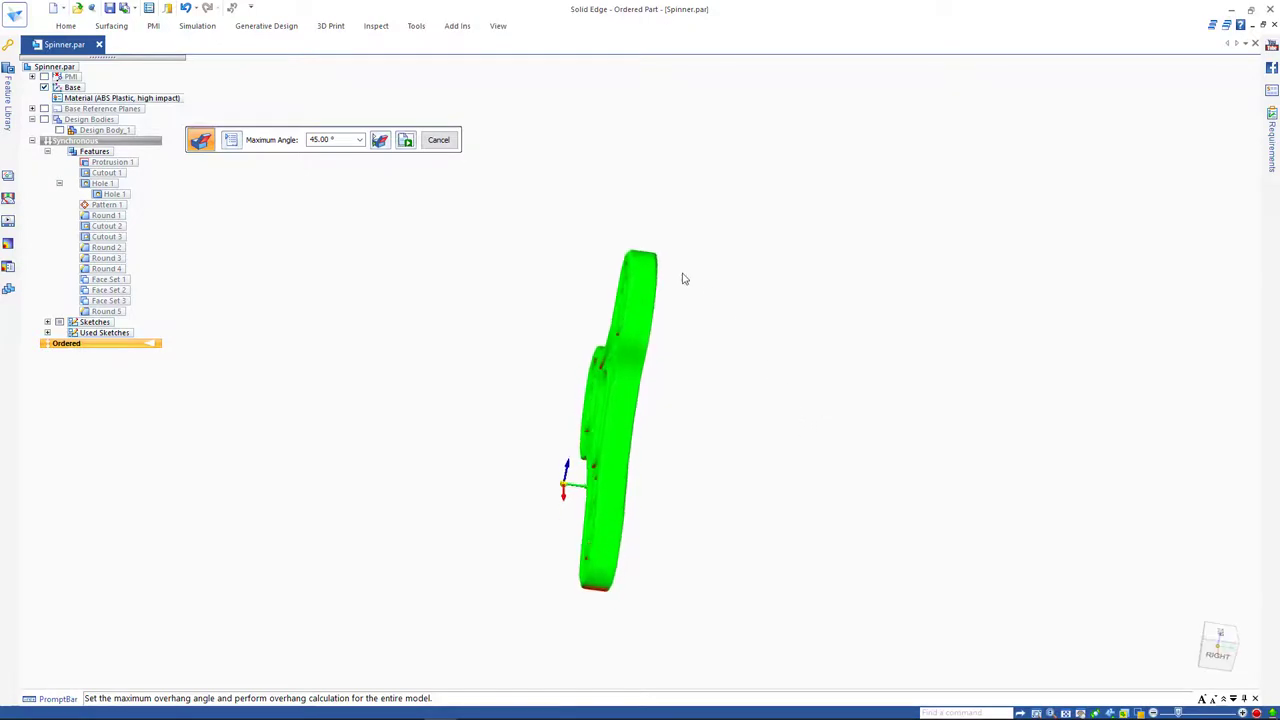
middle_drag(683, 279, 722, 298)
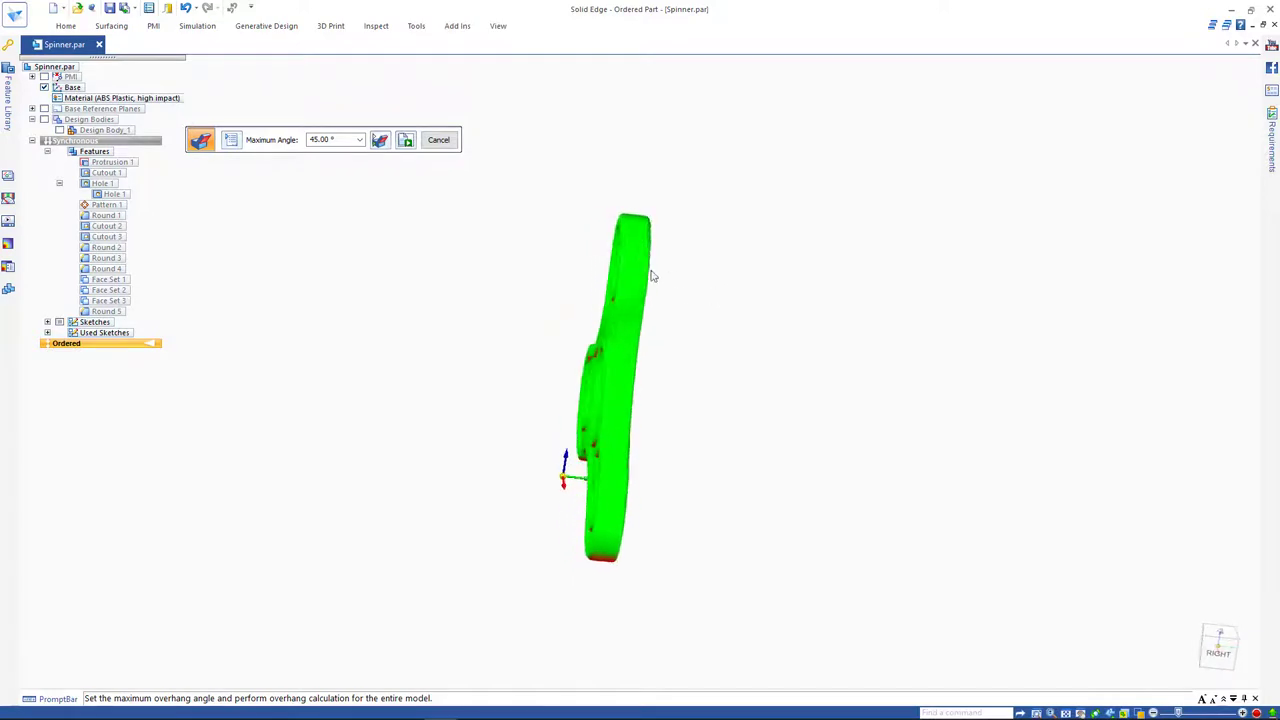
click(438, 140)
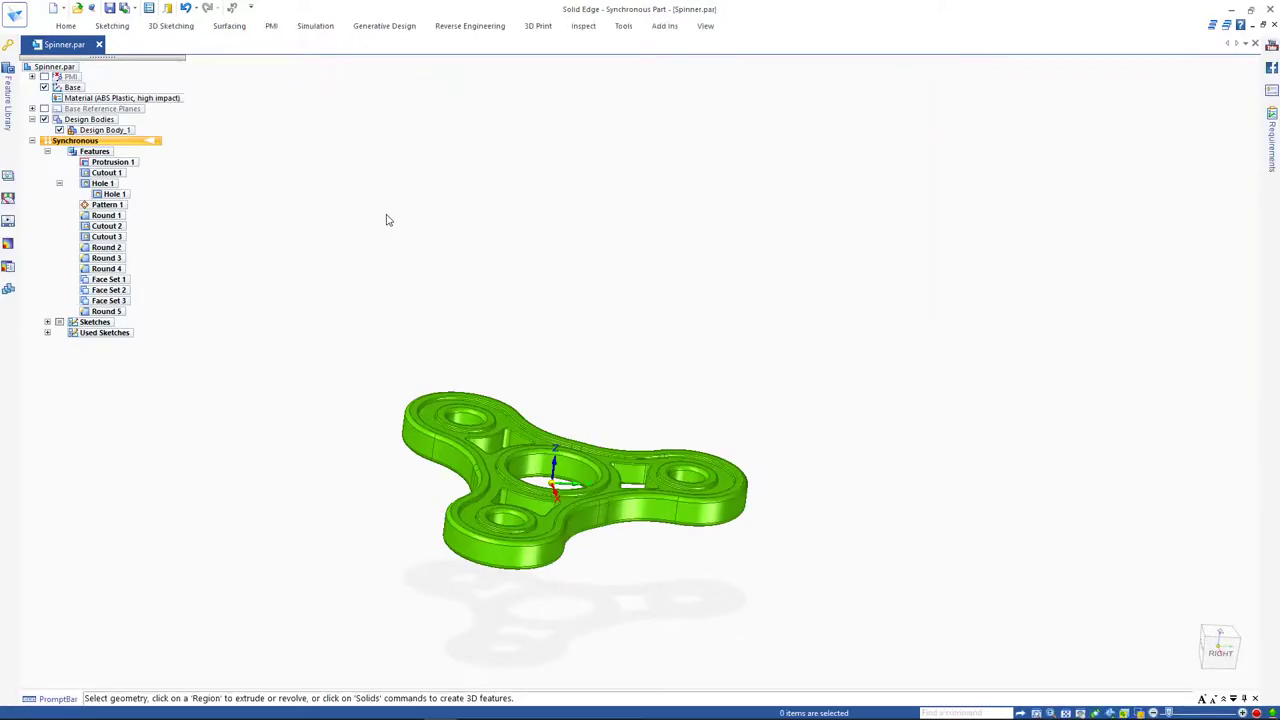
- Rotate the spinner 90° about X to lie flat and centre it on the bed
click(536, 30)
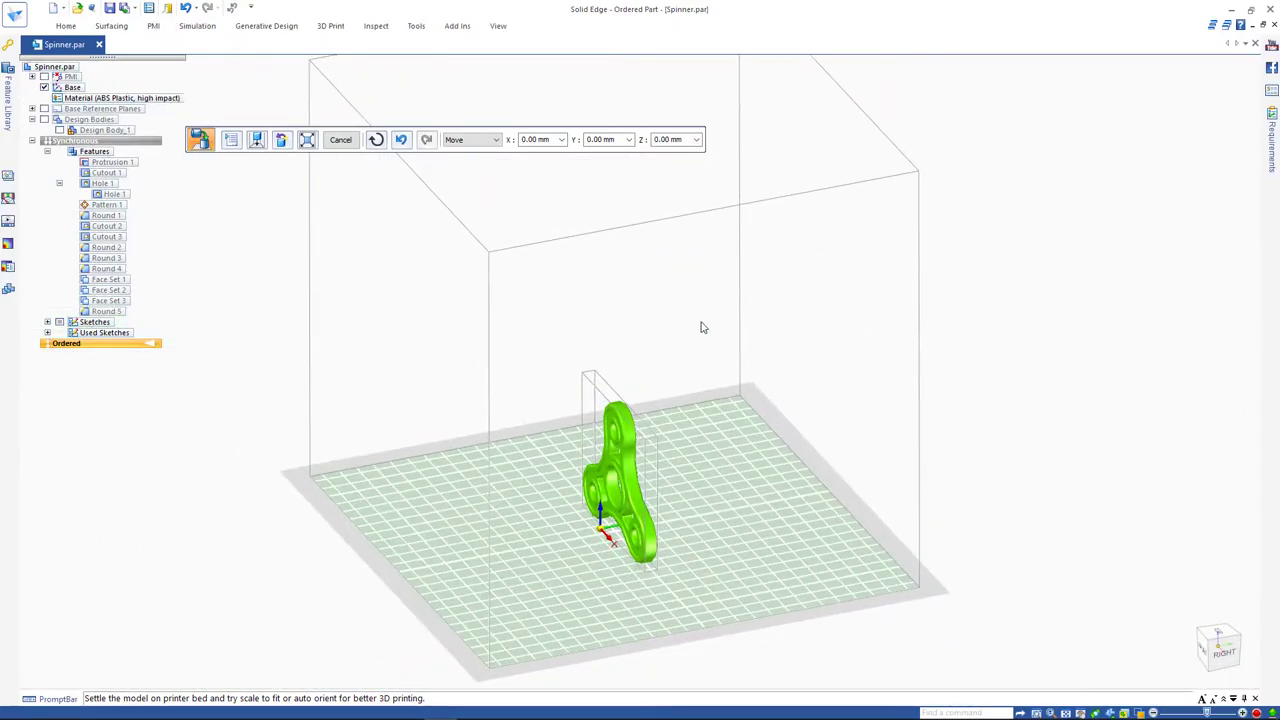
click(481, 141)
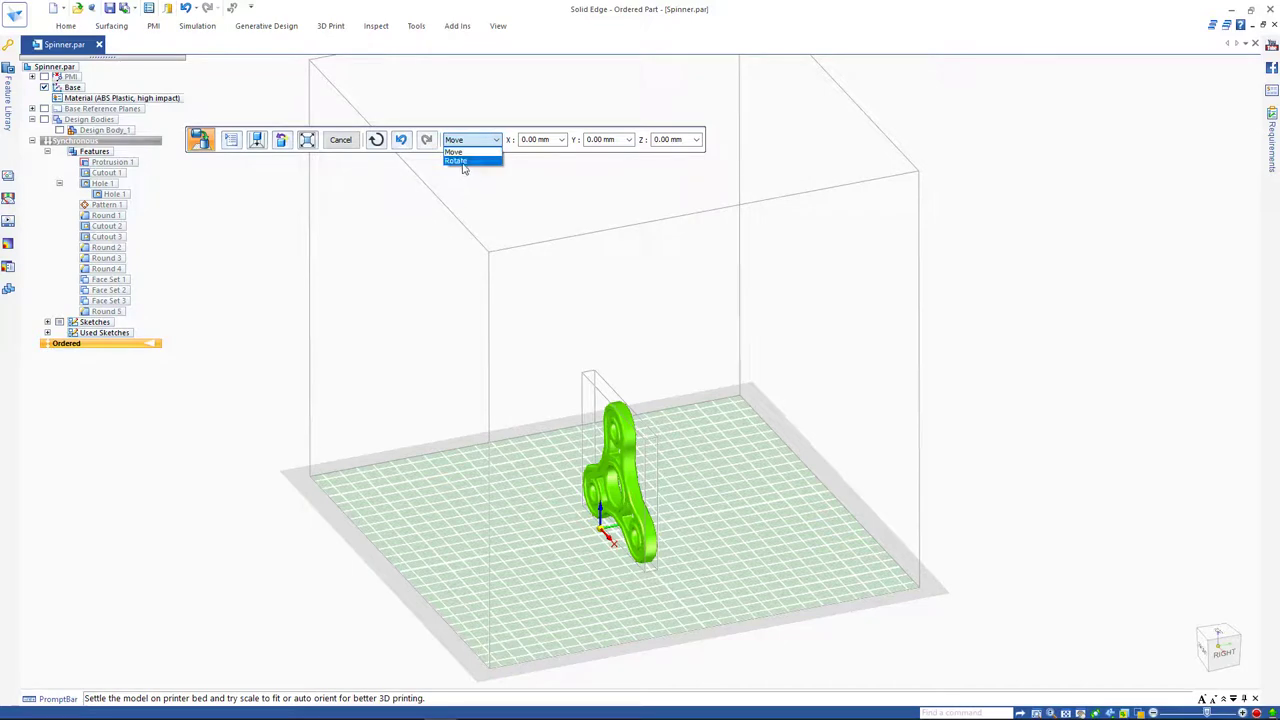
click(467, 167)
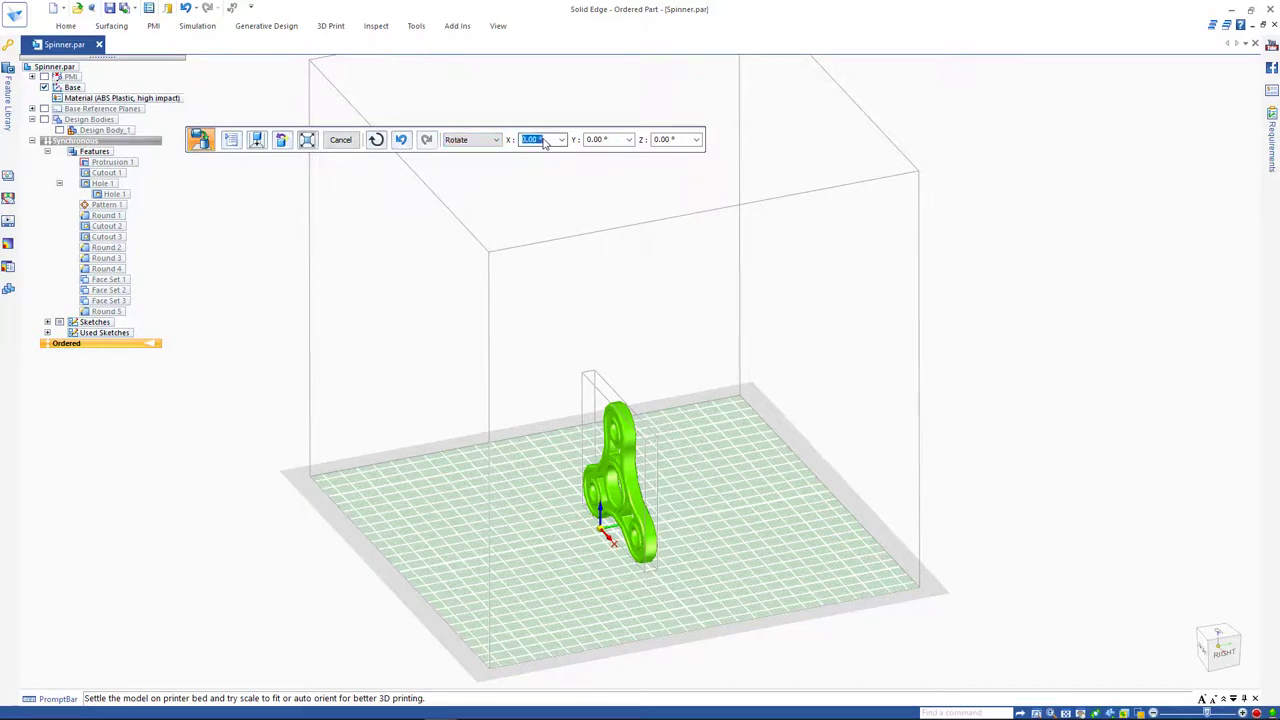
text(90)
key(Return)
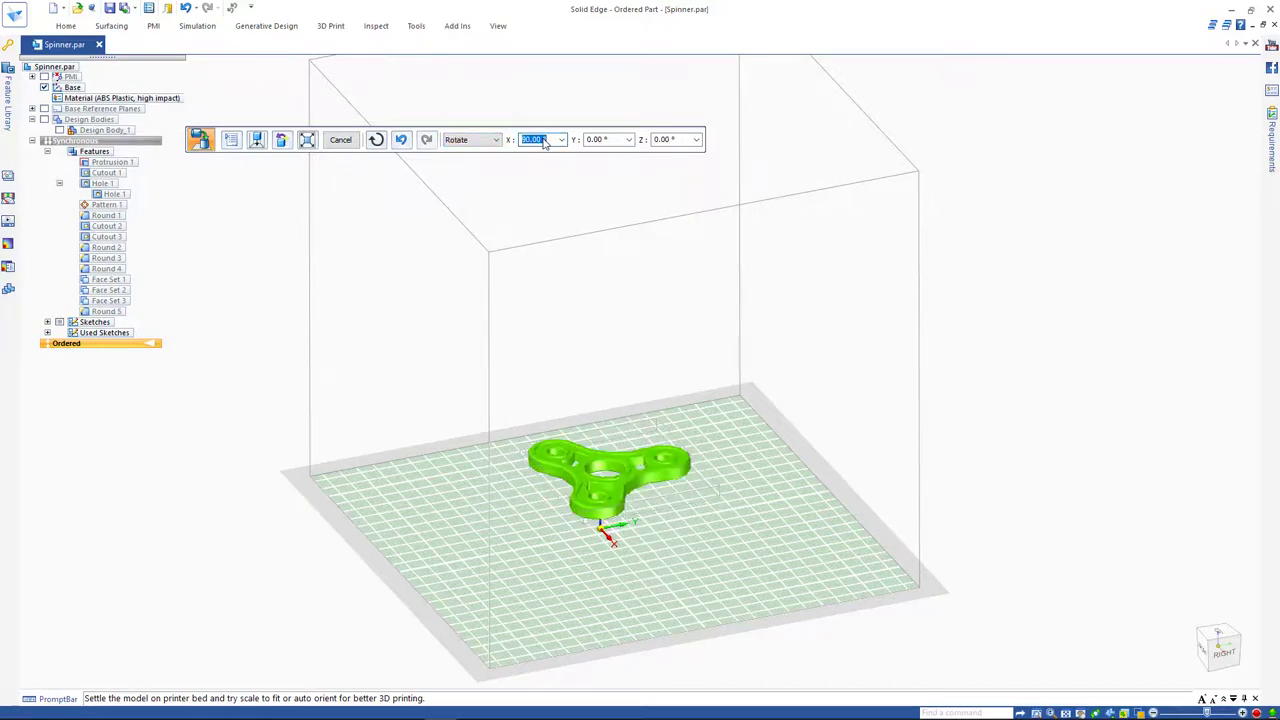
click(256, 140)
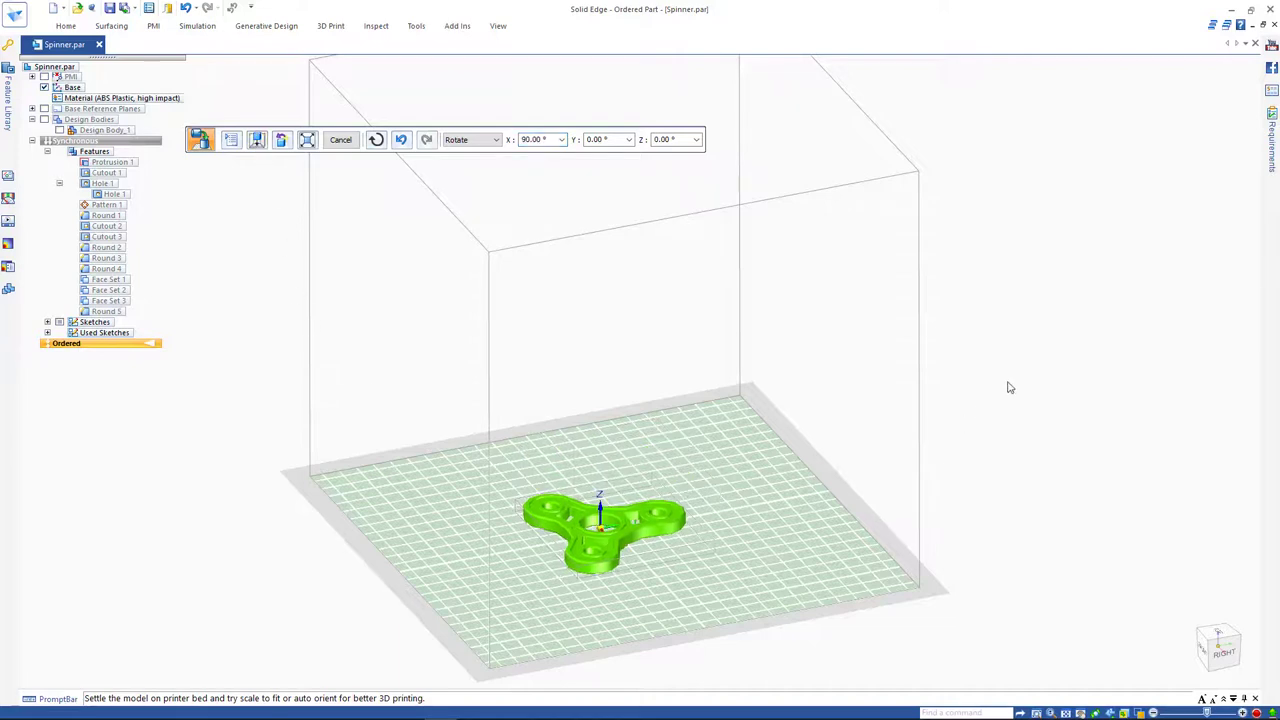
key(Escape)
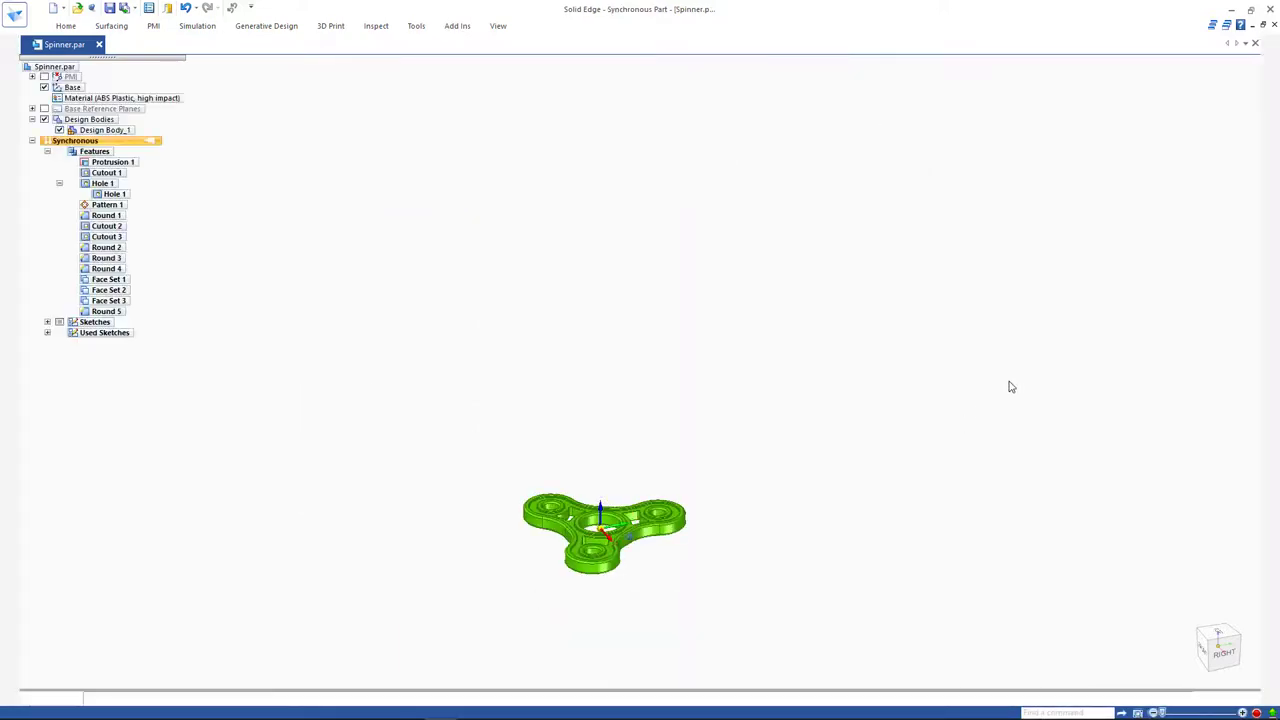
- Cancel the STL export and open the application menu's recent files list
click(545, 30)
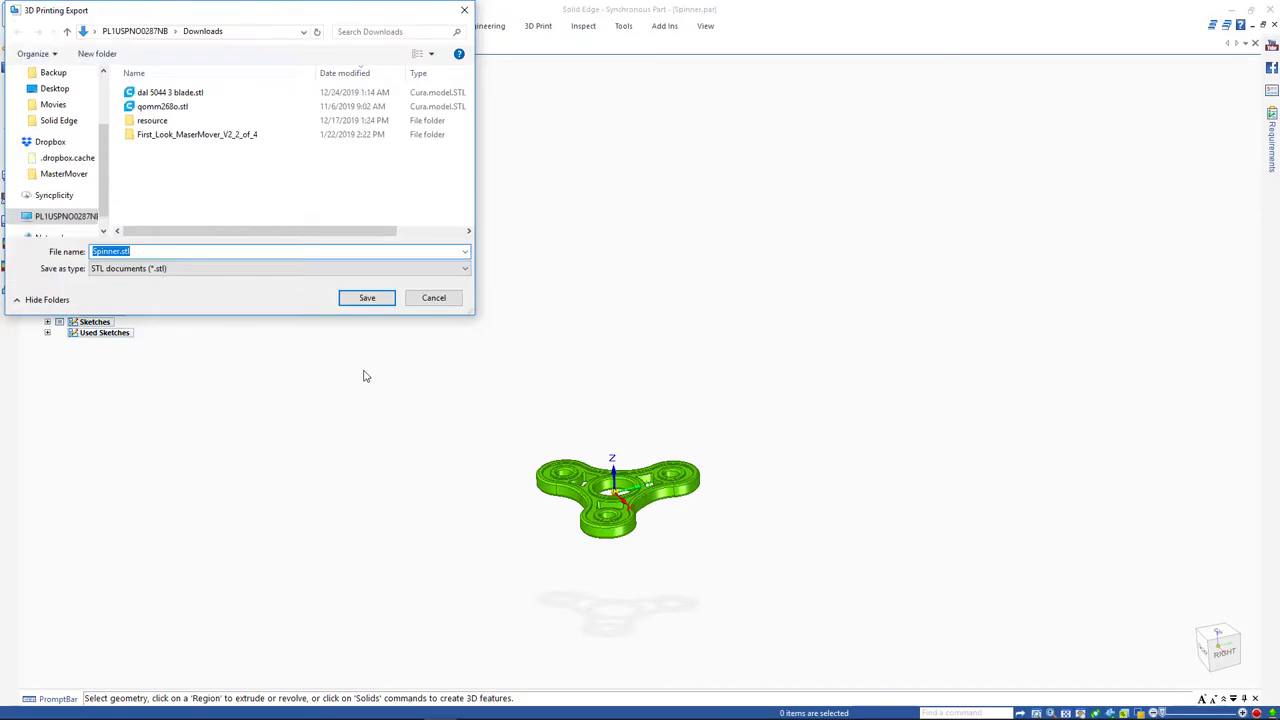
click(442, 302)
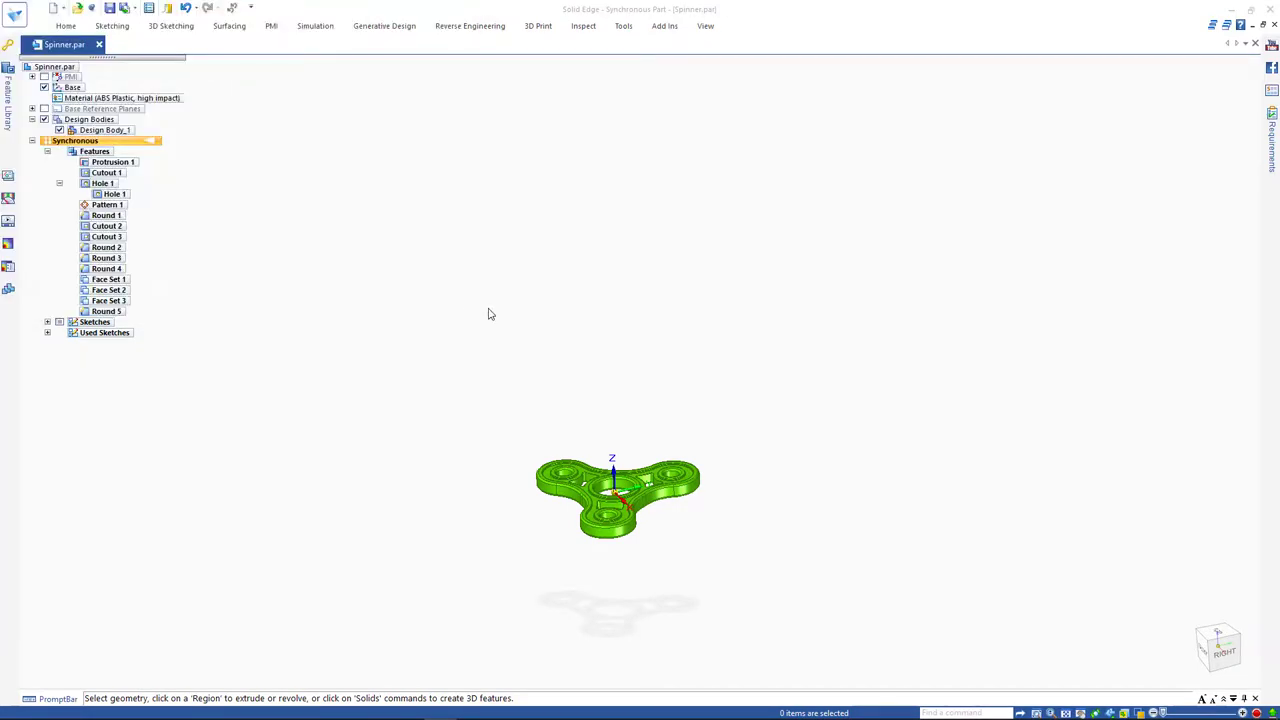
key(ctrl+i)
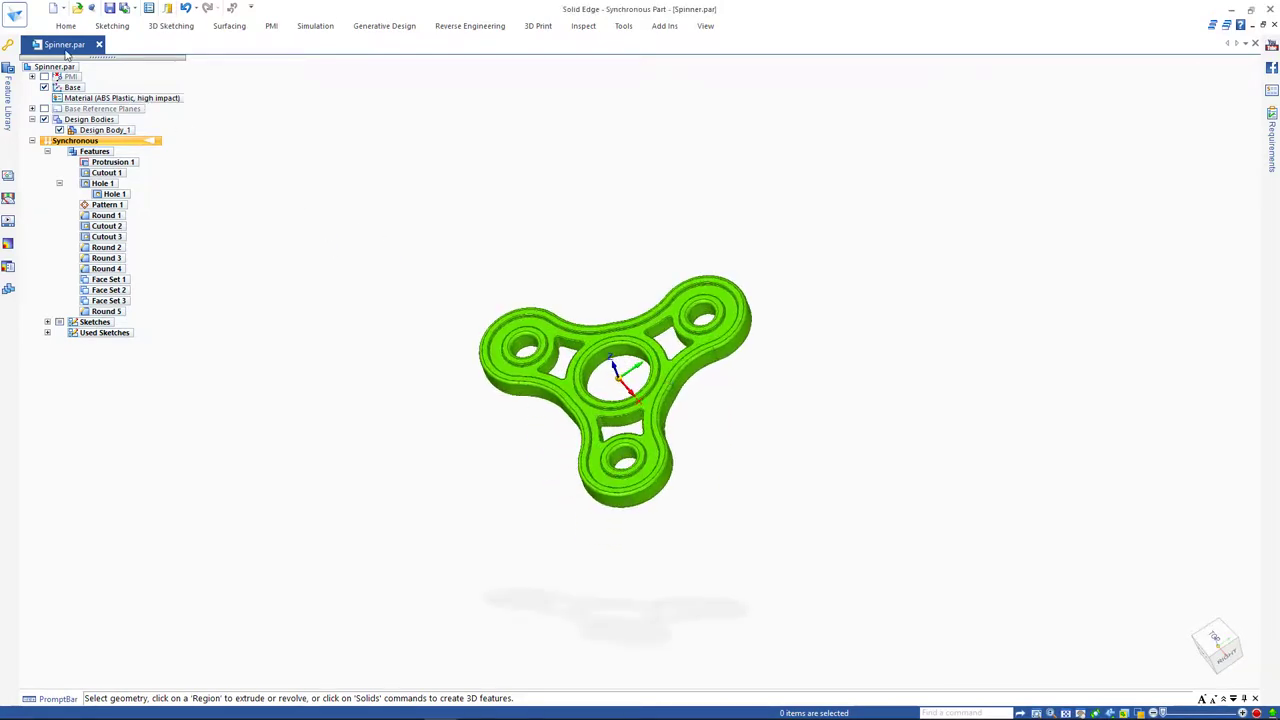
click(18, 18)
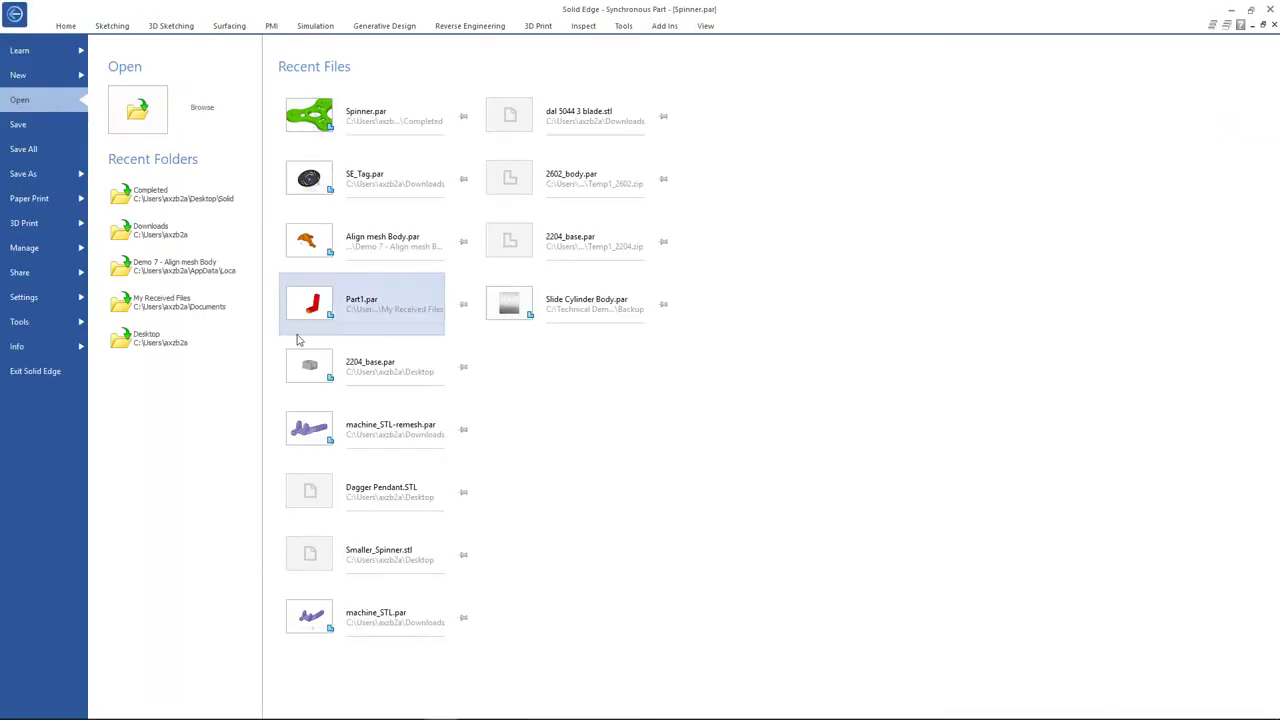
- On the 3D Print page, confirm STL as the file type and accept its default export options
click(40, 228)
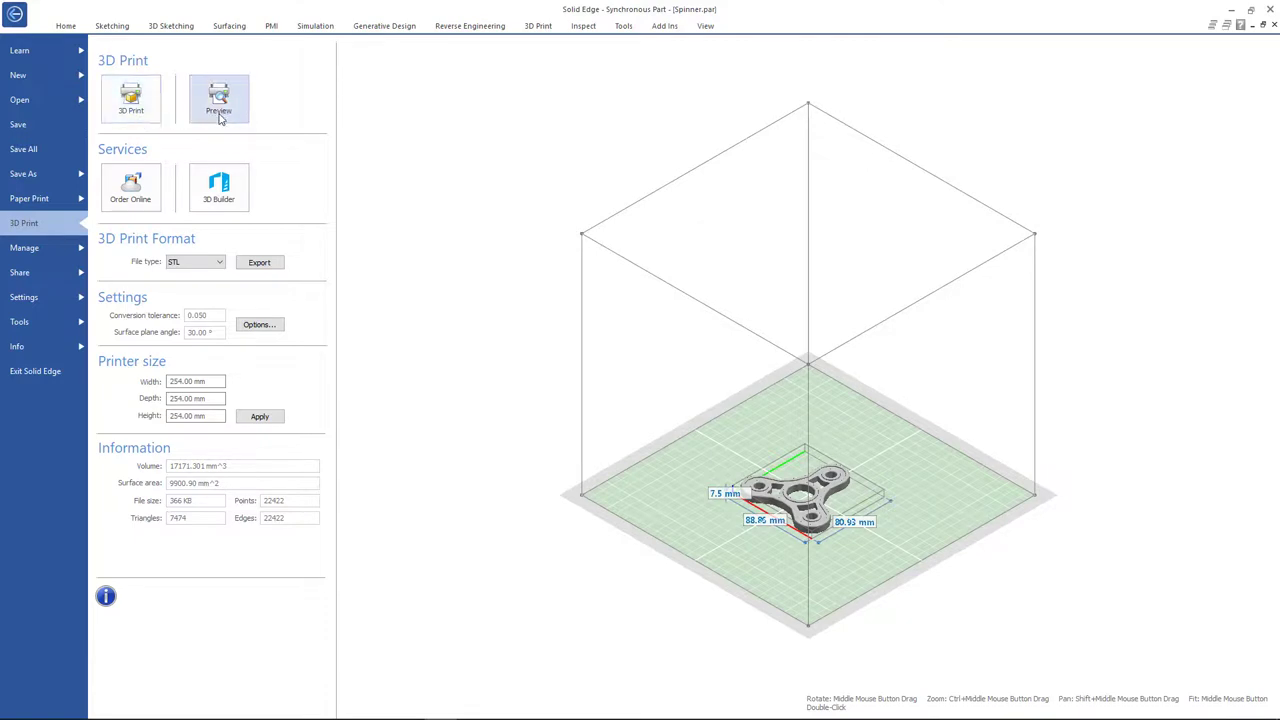
click(212, 270)
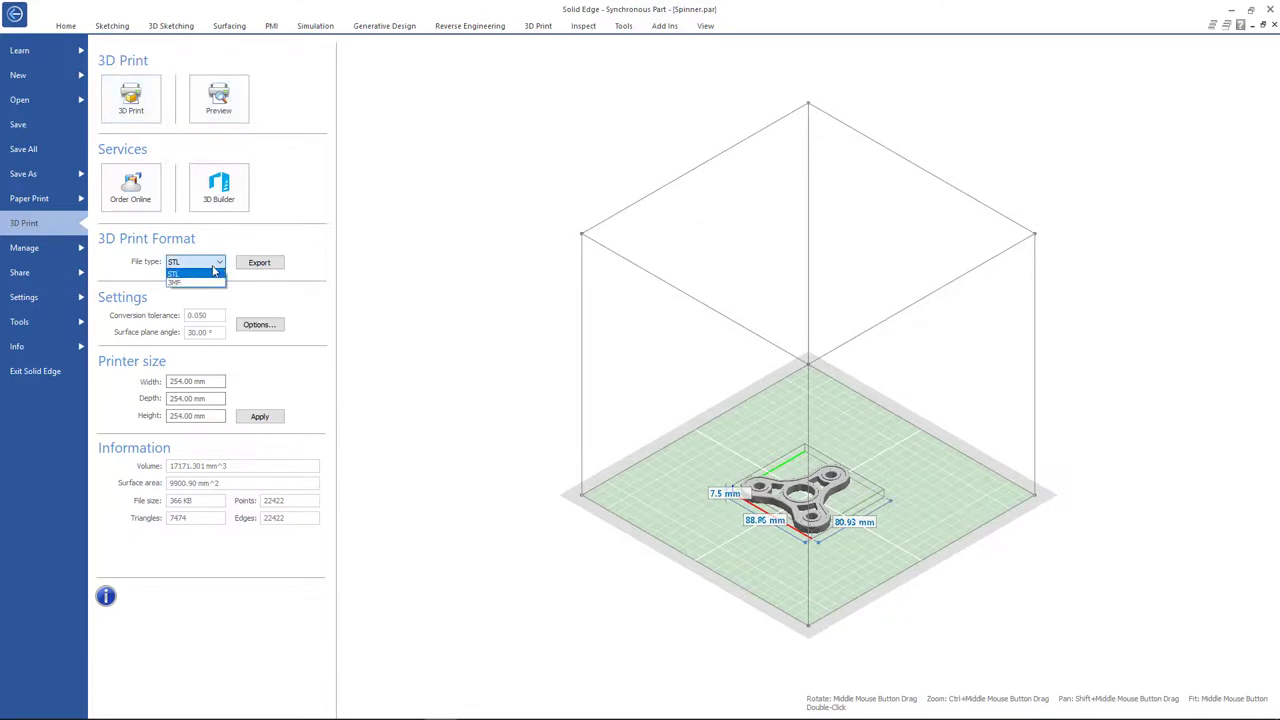
click(214, 265)
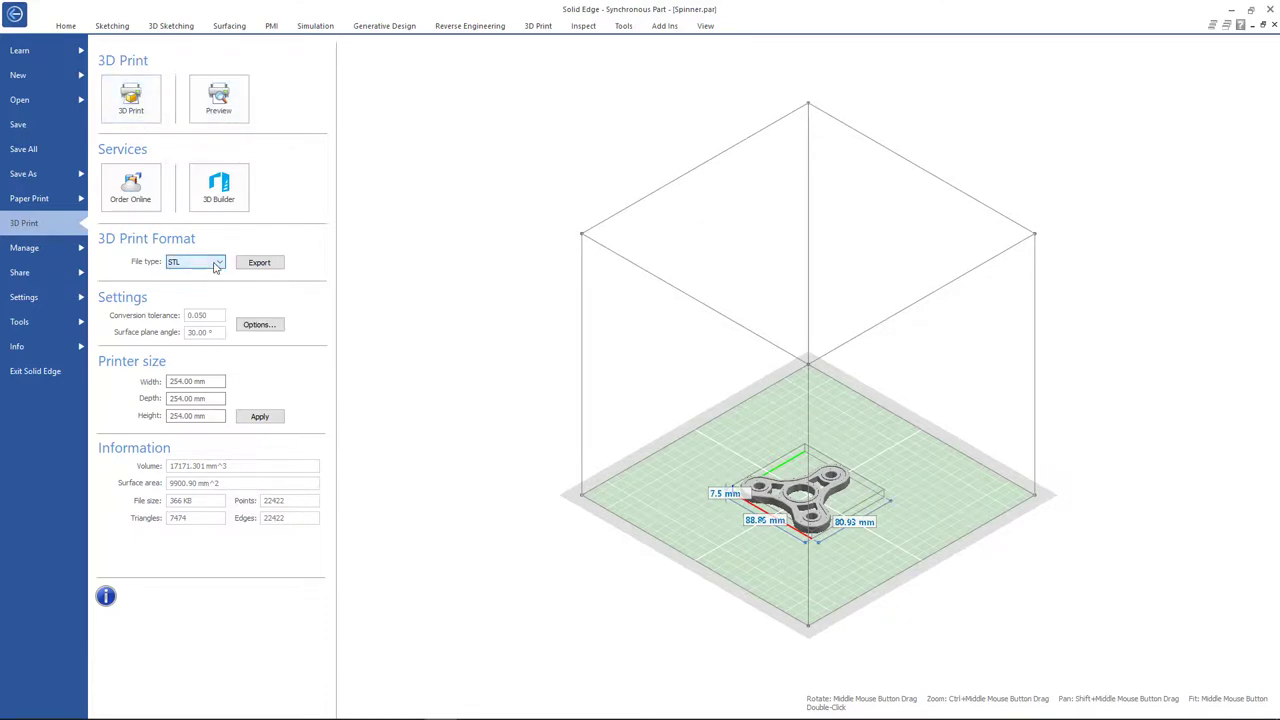
click(268, 325)
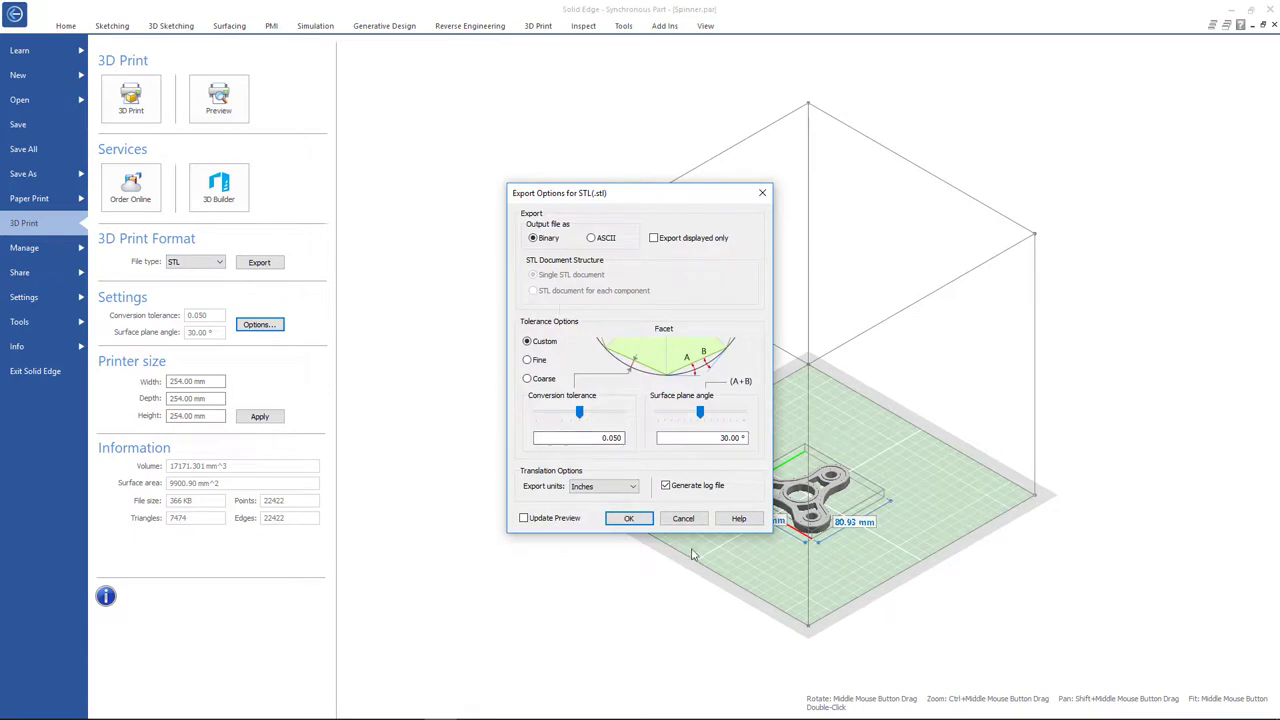
click(628, 520)
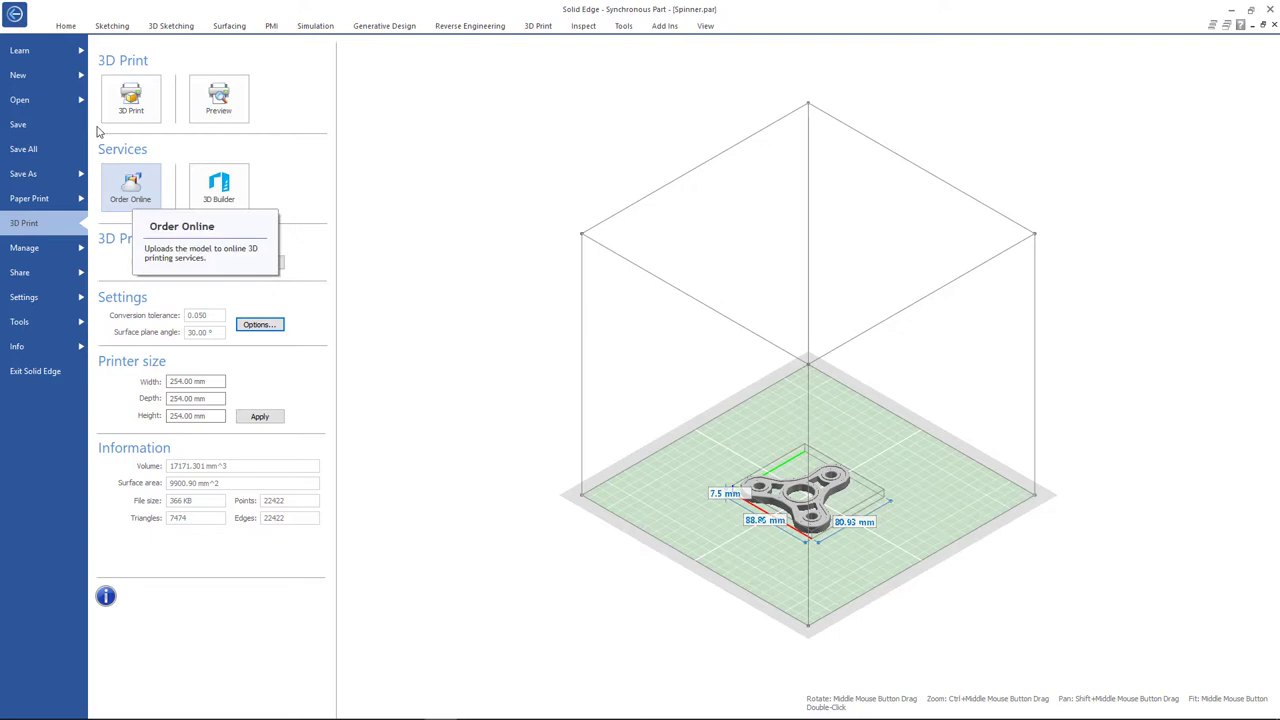
click(12, 16)
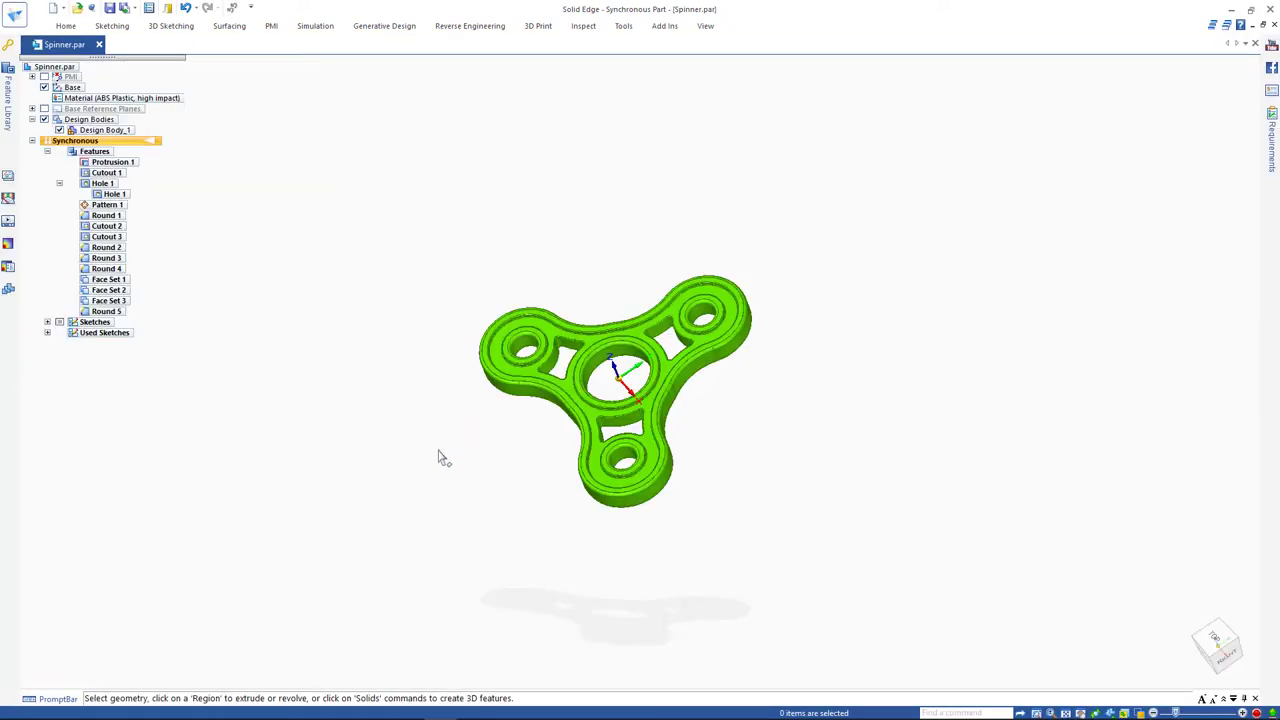